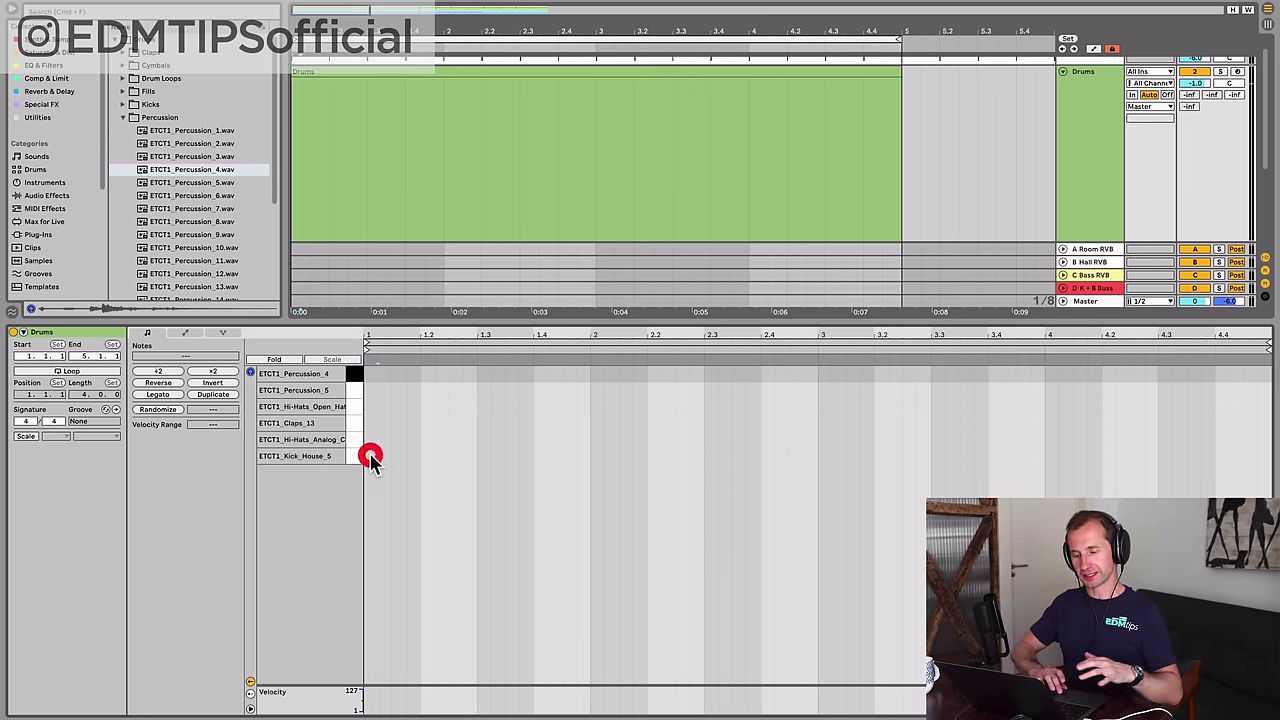
Draw a one-beat Kick_House_5 note and duplicate it onto every beat of all four bars.
double_click(371, 457)
drag(396, 459, 419, 459)
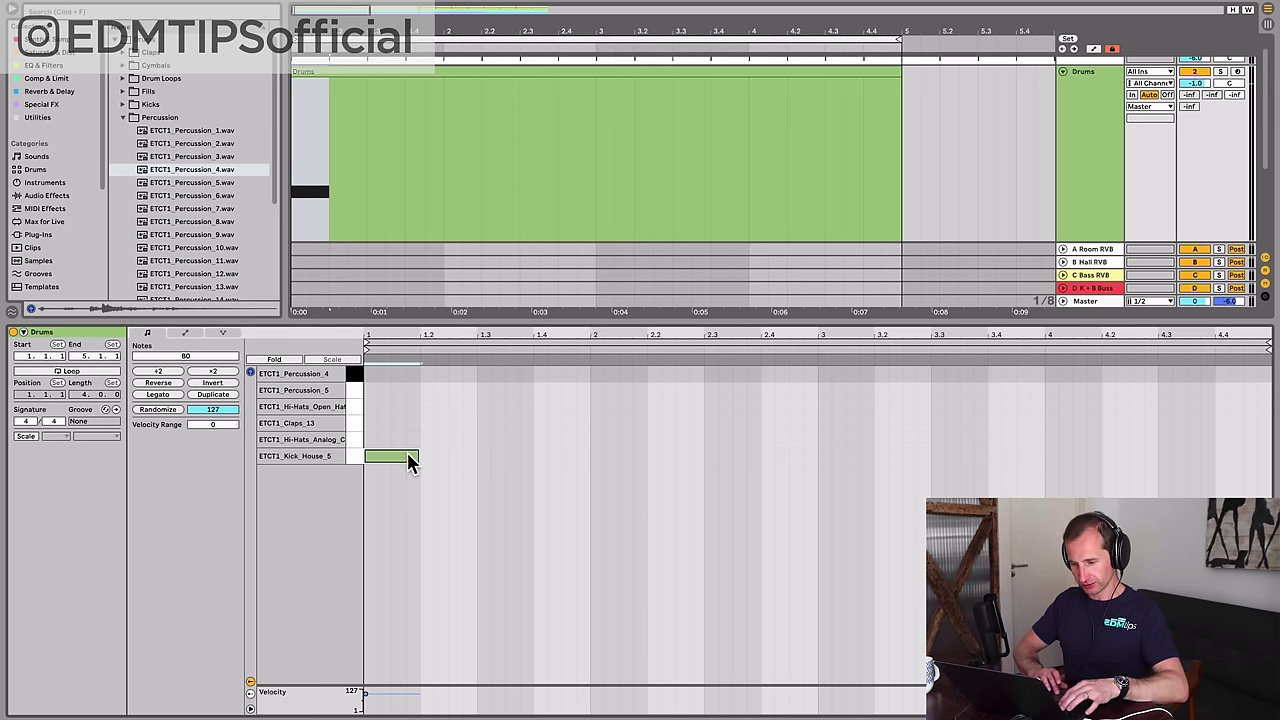
key(super+d)
key(super+d)
key(super+d)
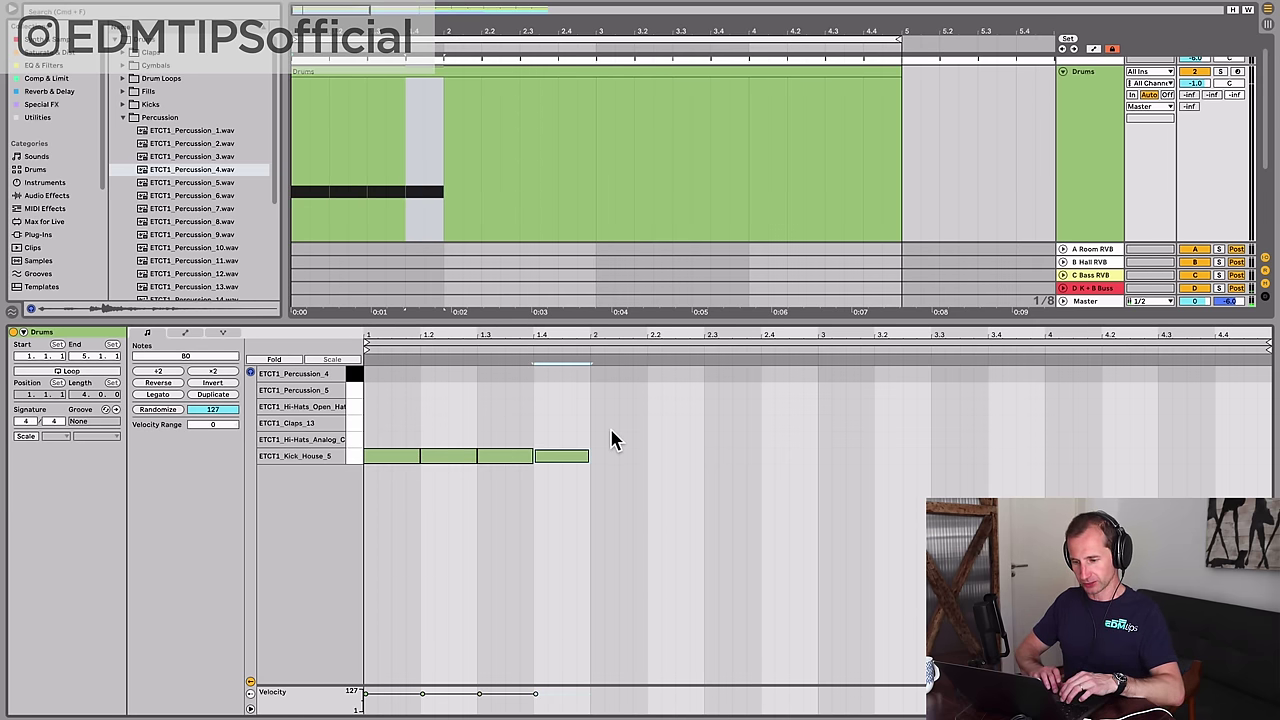
key(space)
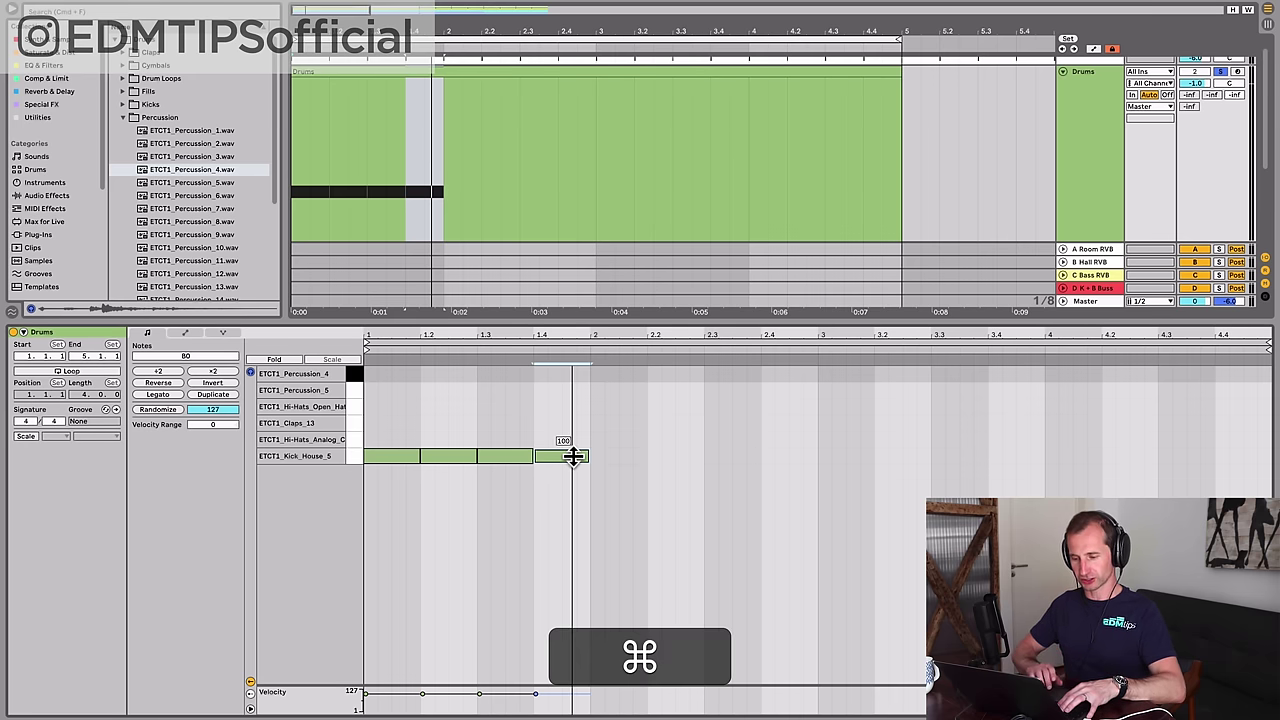
key(super+d)
key(super+d)
key(super+d)
key(super+d)
key(super+d)
key(super+d)
key(super+d)
key(super+d)
key(super+d)
key(super+d)
key(super+d)
key(super+d)
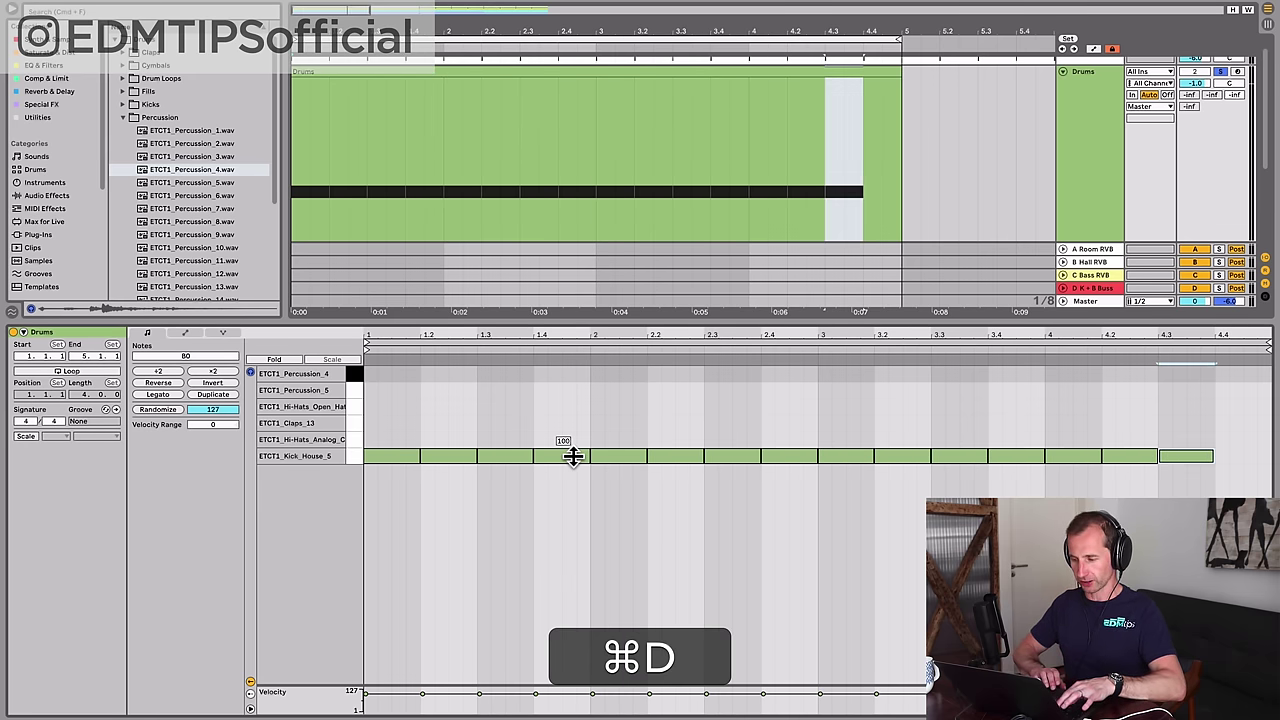
Place a Claps_13 hit on beat 2, duplicate it across the clip, and audition the pattern.
double_click(428, 424)
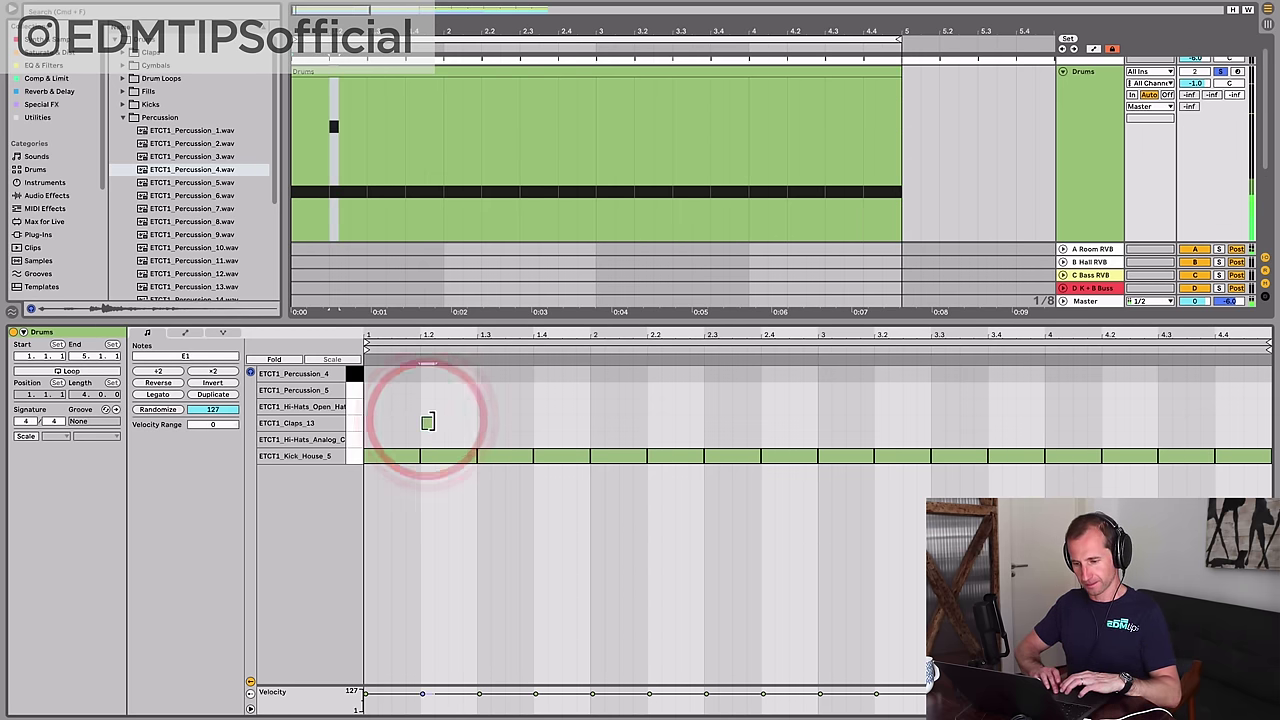
key(super+d)
key(super+d)
key(super+d)
key(super+d)
key(super+d)
key(super+d)
key(super+d)
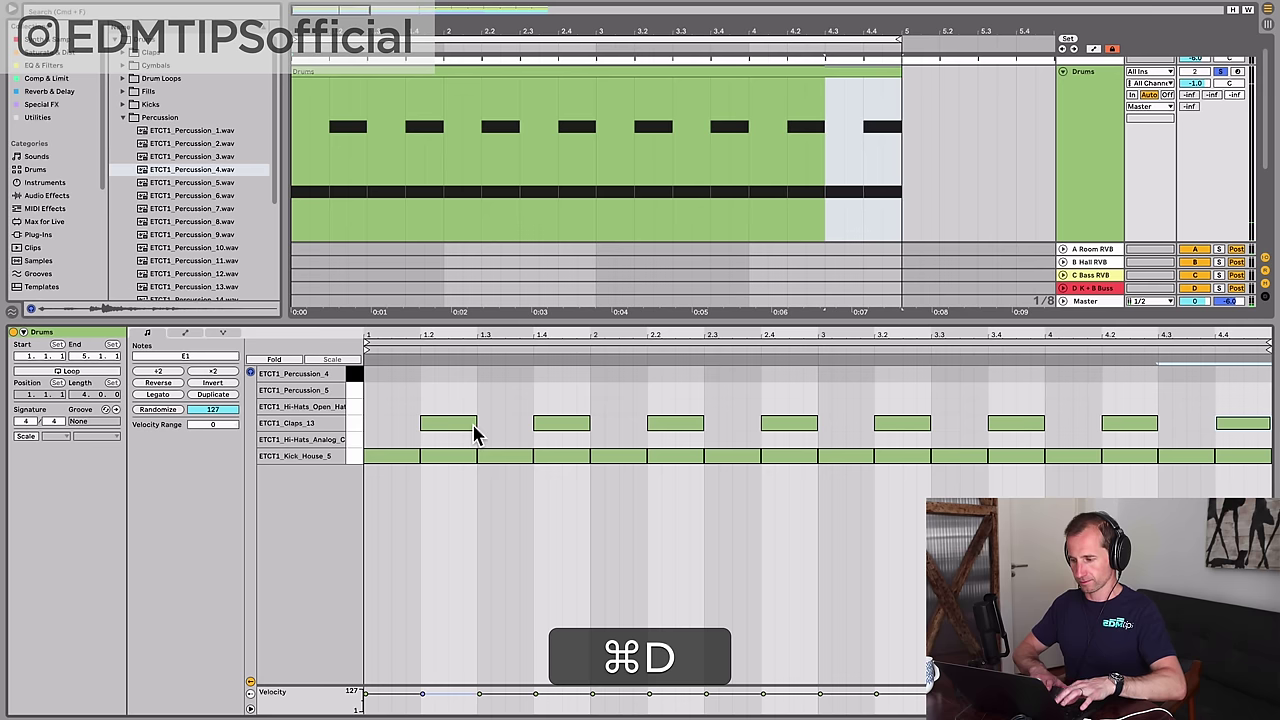
key(super+space)
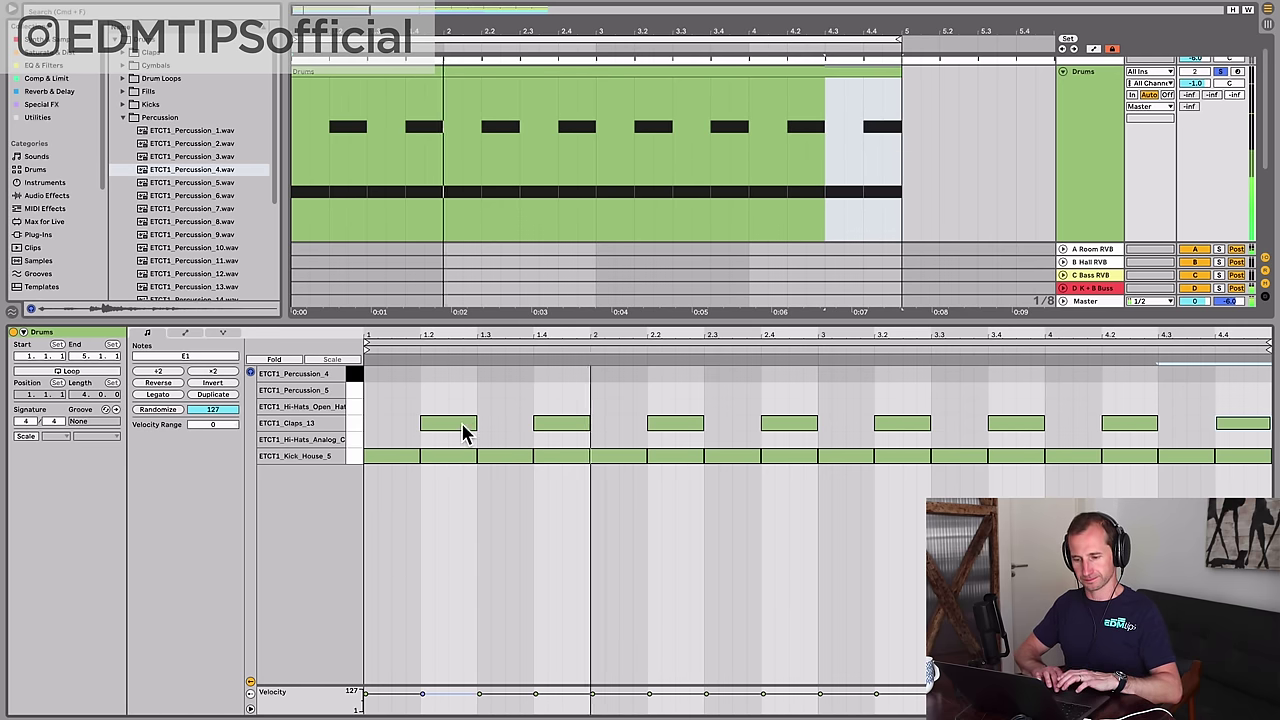
key(space)
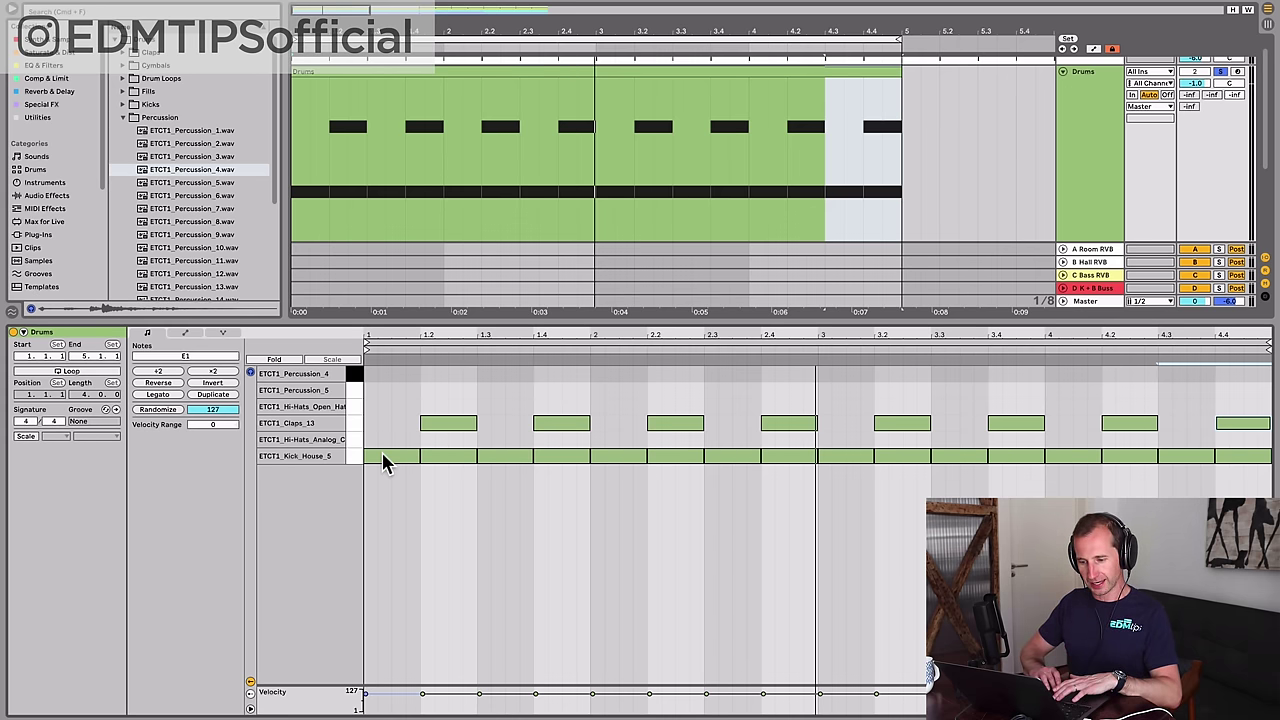
Add a short open hi-hat on the first off-beat and duplicate it through all four bars.
double_click(400, 406)
drag(366, 414, 420, 413)
key(super+d)
key(super+d)
key(super+d)
key(super+d)
key(super+d)
key(super+d)
key(super+d)
key(super+d)
key(super+d)
key(super+d)
key(super+d)
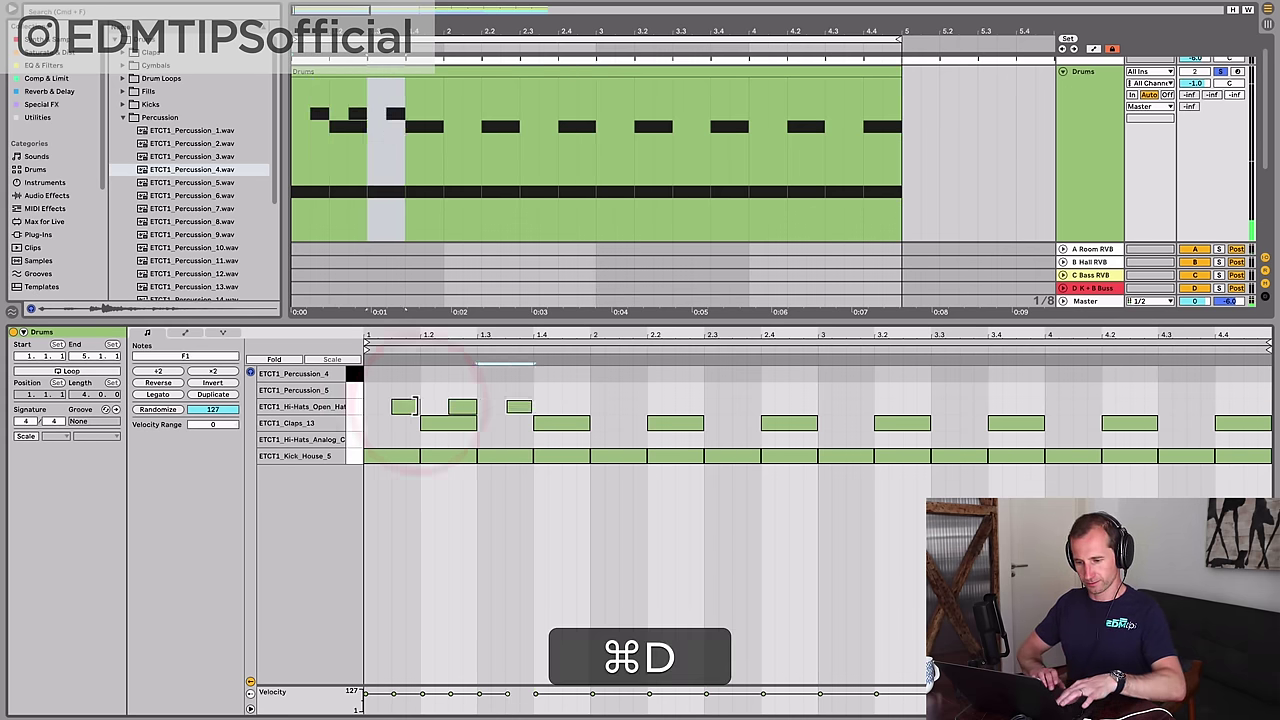
key(super+d)
key(super+d)
key(super+d)
key(super+d)
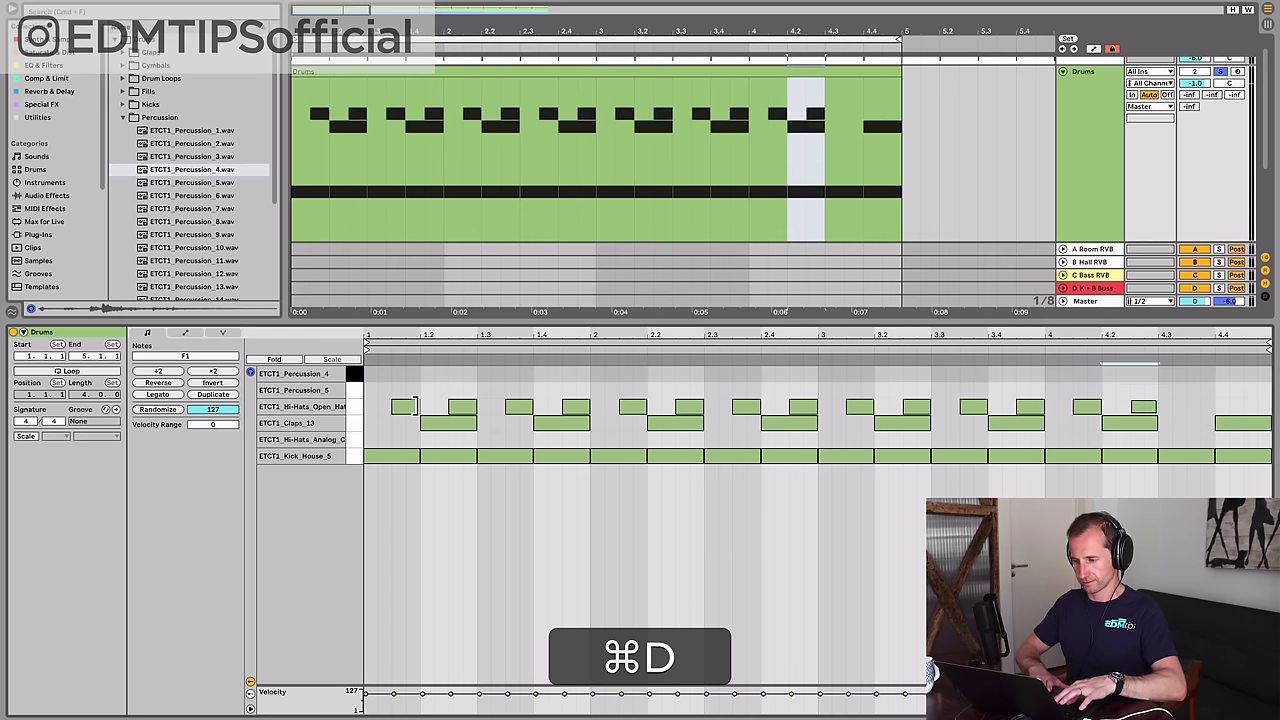
key(space)
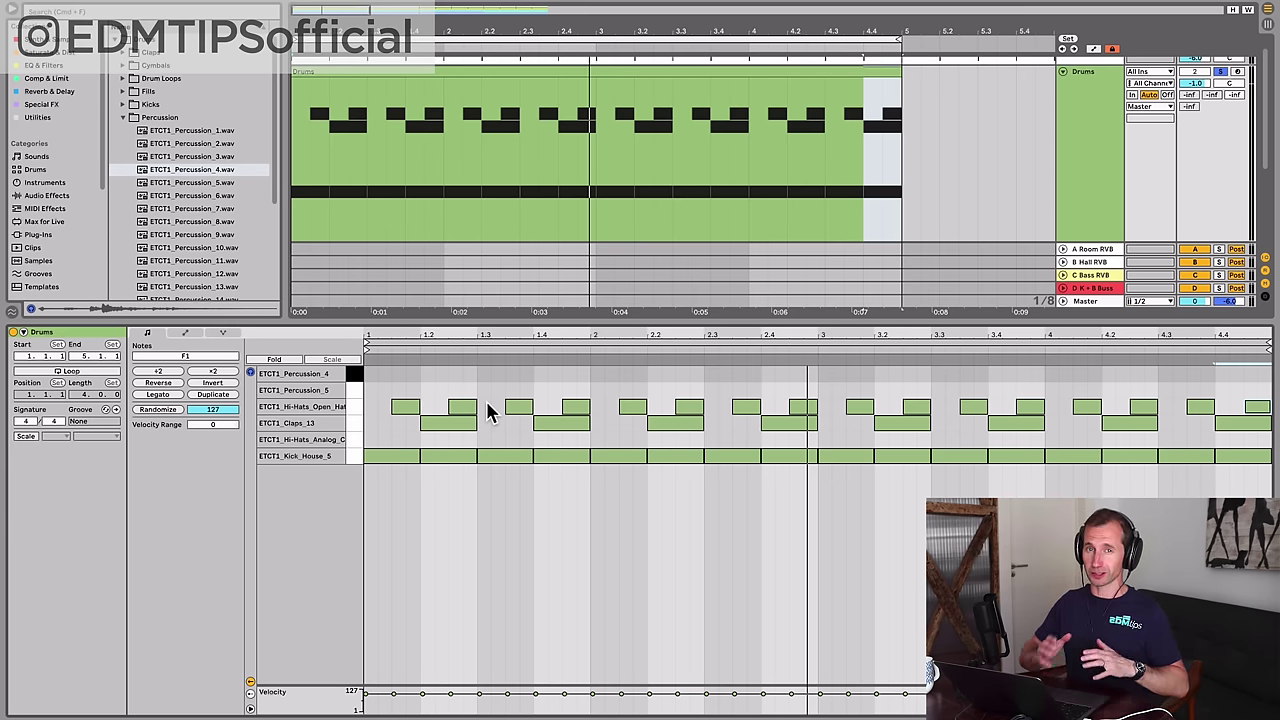
Draw sixteenth analog hi-hats on beat one, duplicate them to the clip end, then show the Drums devices.
key(space)
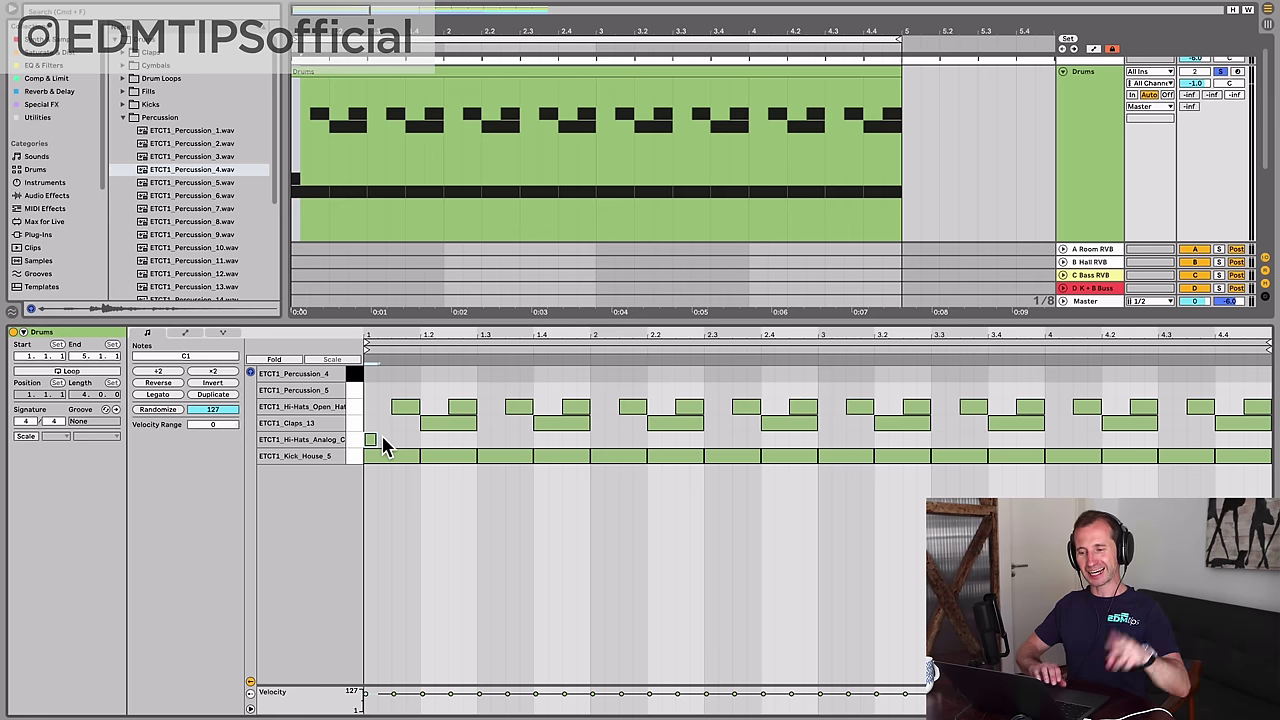
shift+click(388, 442)
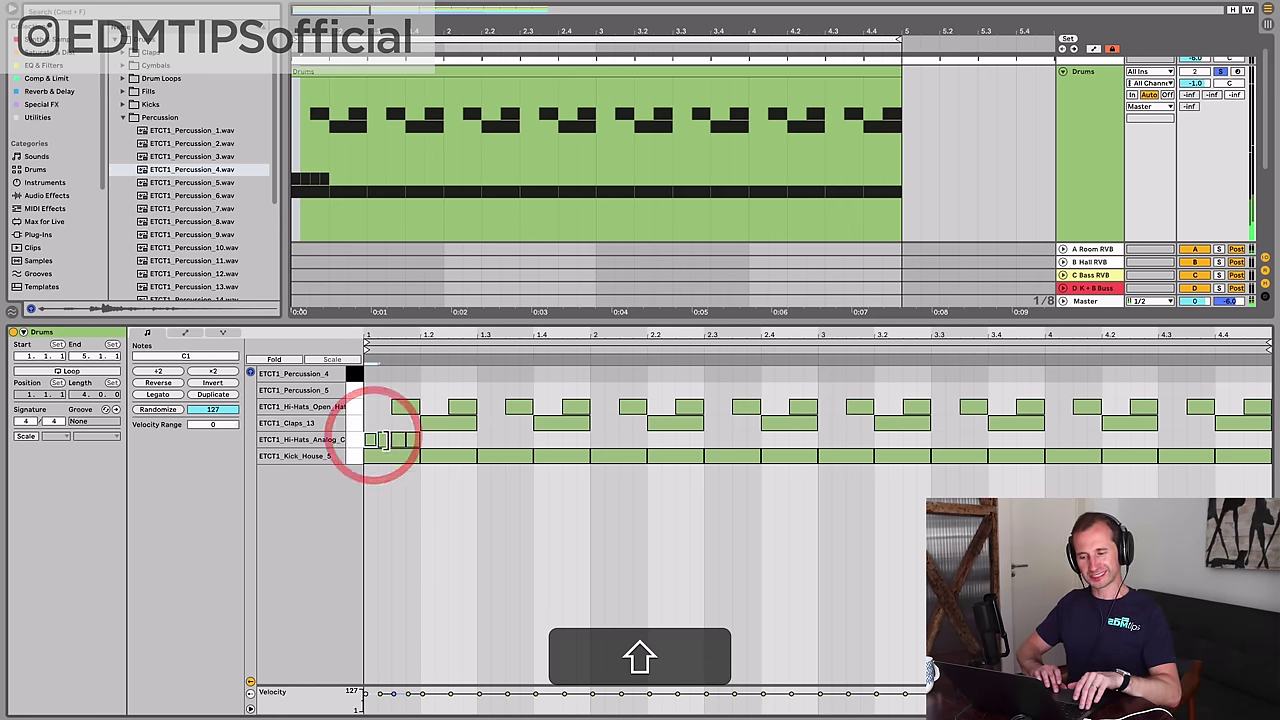
shift+click(400, 440)
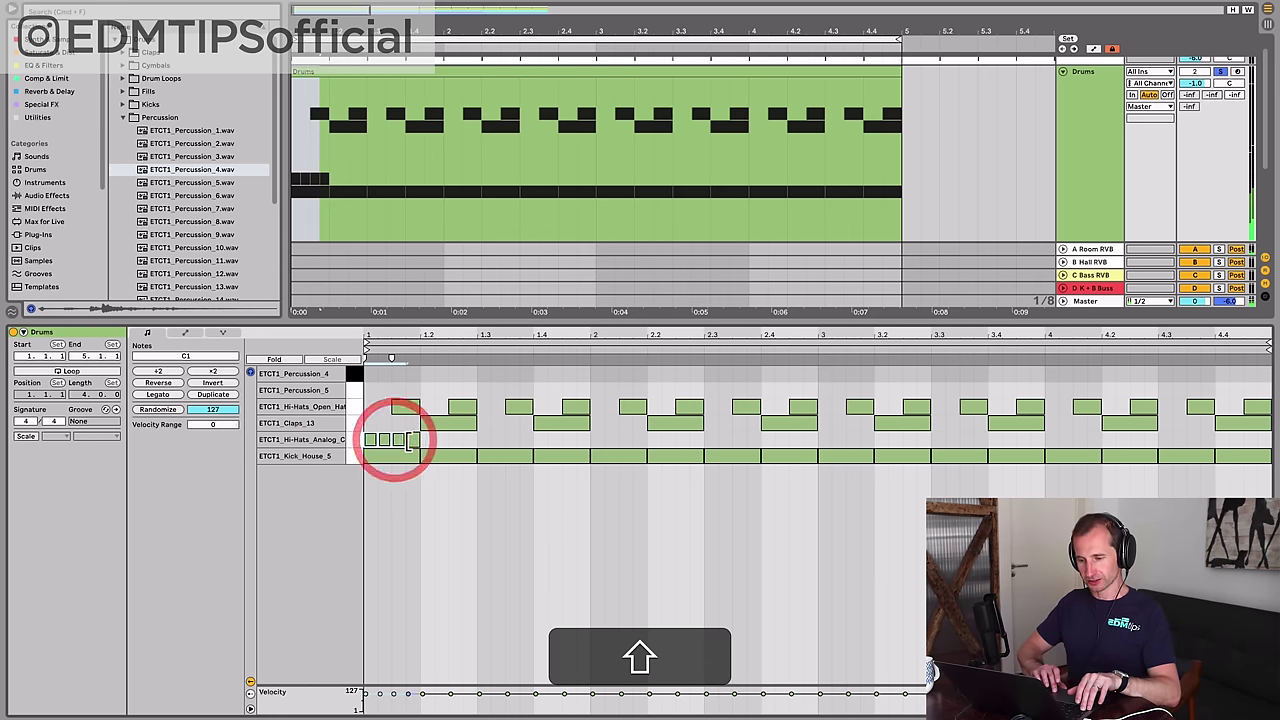
shift+click(403, 443)
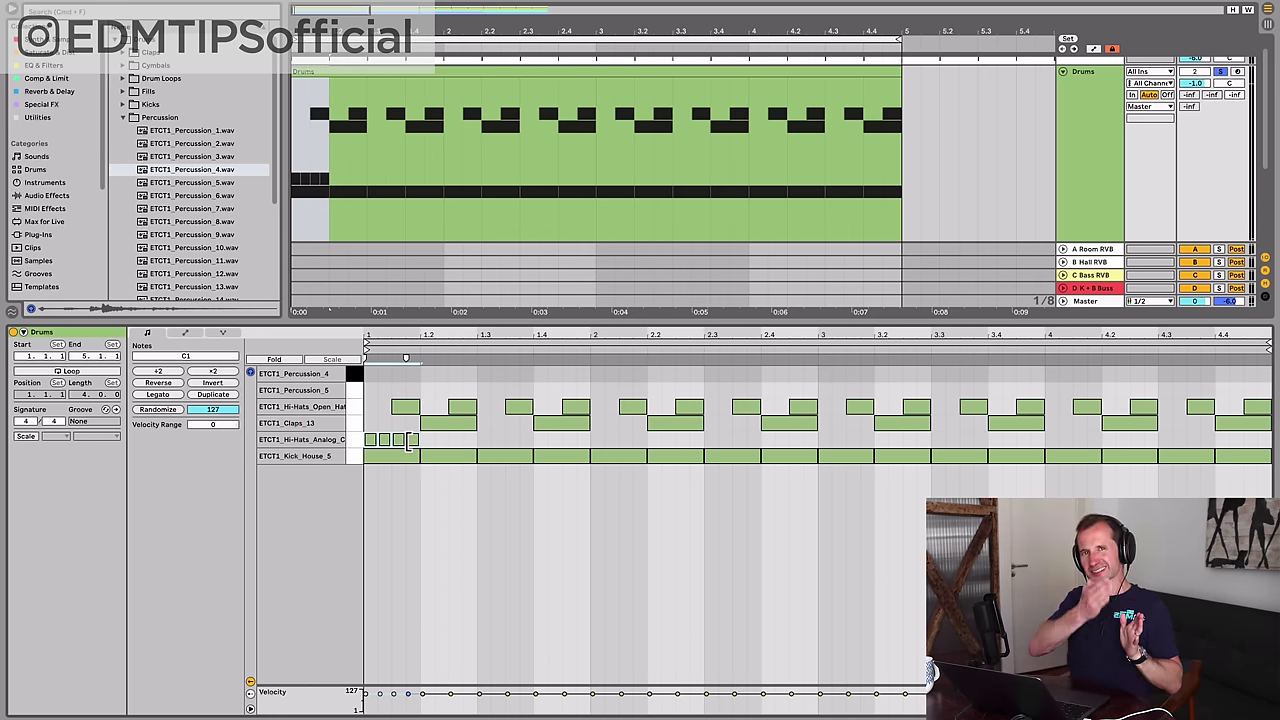
key(super+d)
key(super+d)
key(super+d)
key(super+d)
key(super+d)
key(super+d)
key(super+d)
key(super+d)
key(super+d)
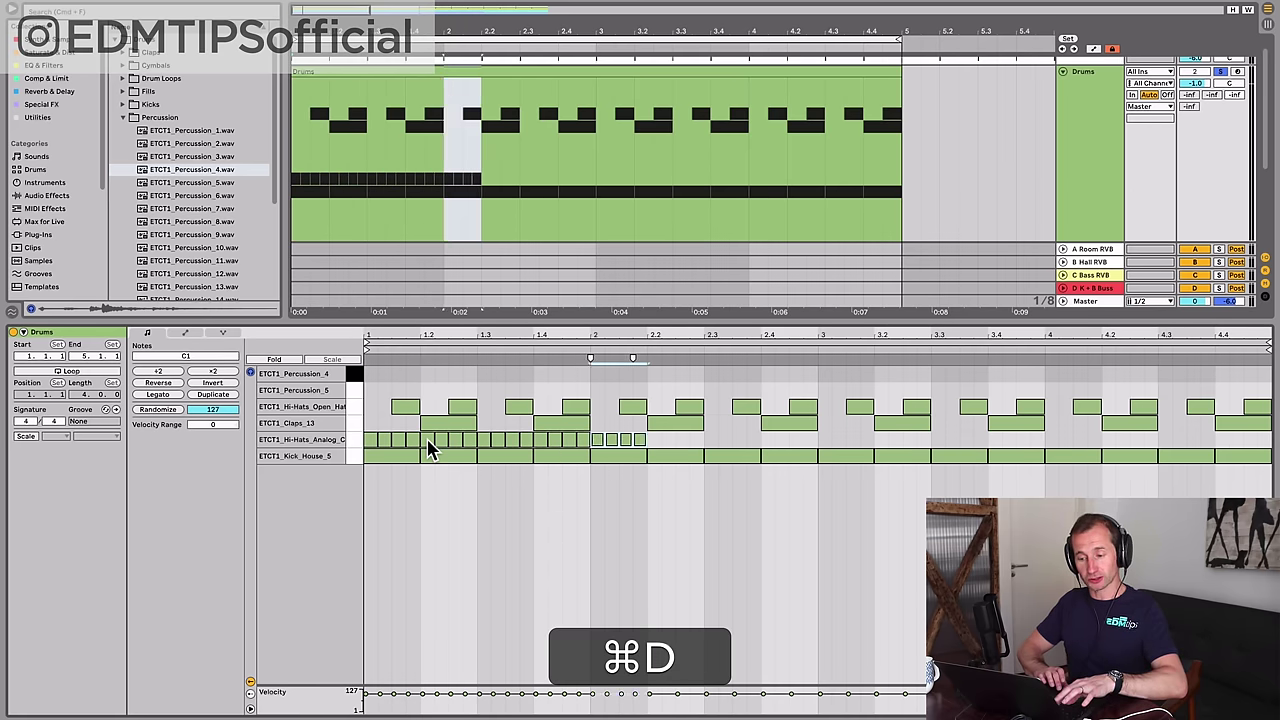
key(super+d)
key(super+d)
key(super+d)
key(super+d)
key(super+d)
key(super+d)
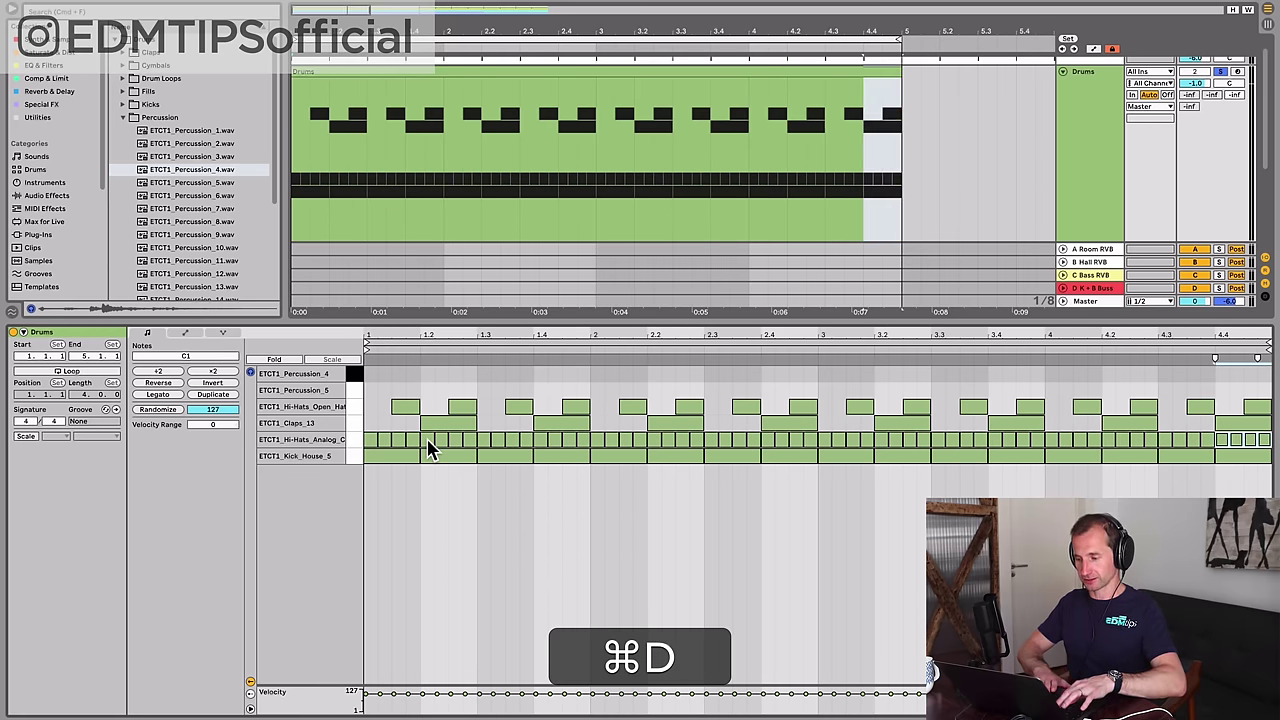
key(super+space)
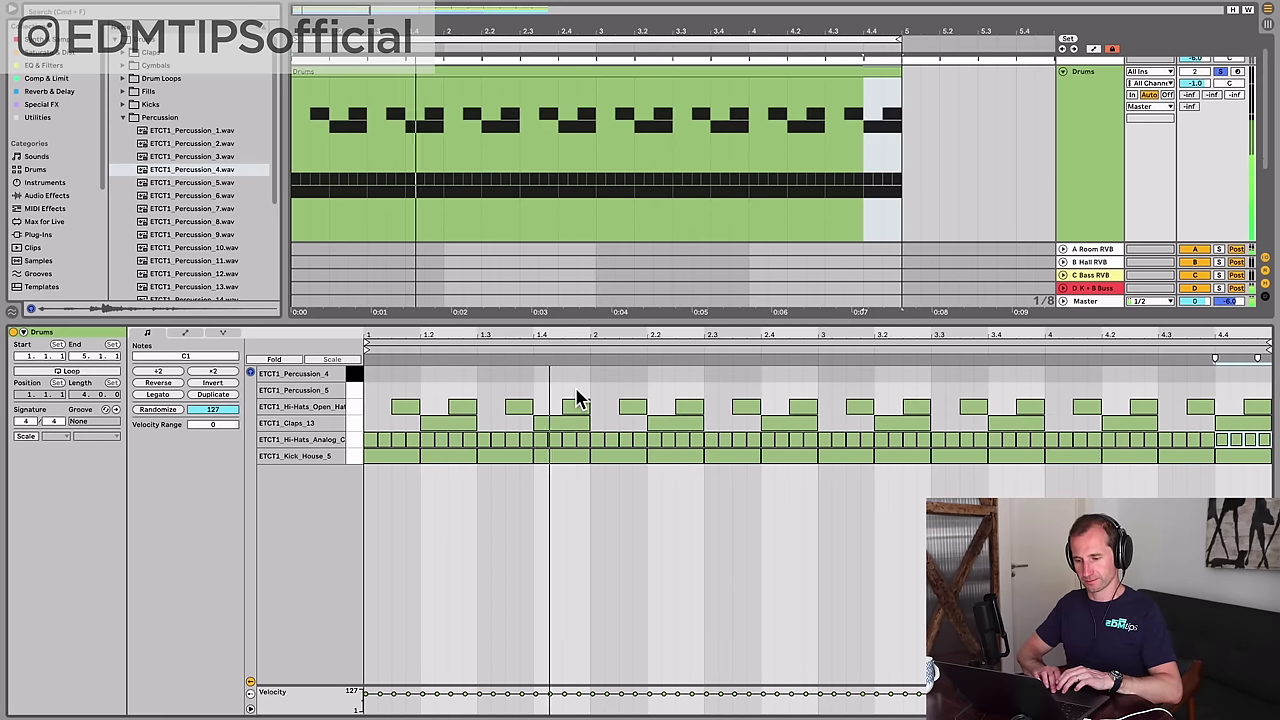
key(shift+Tab)
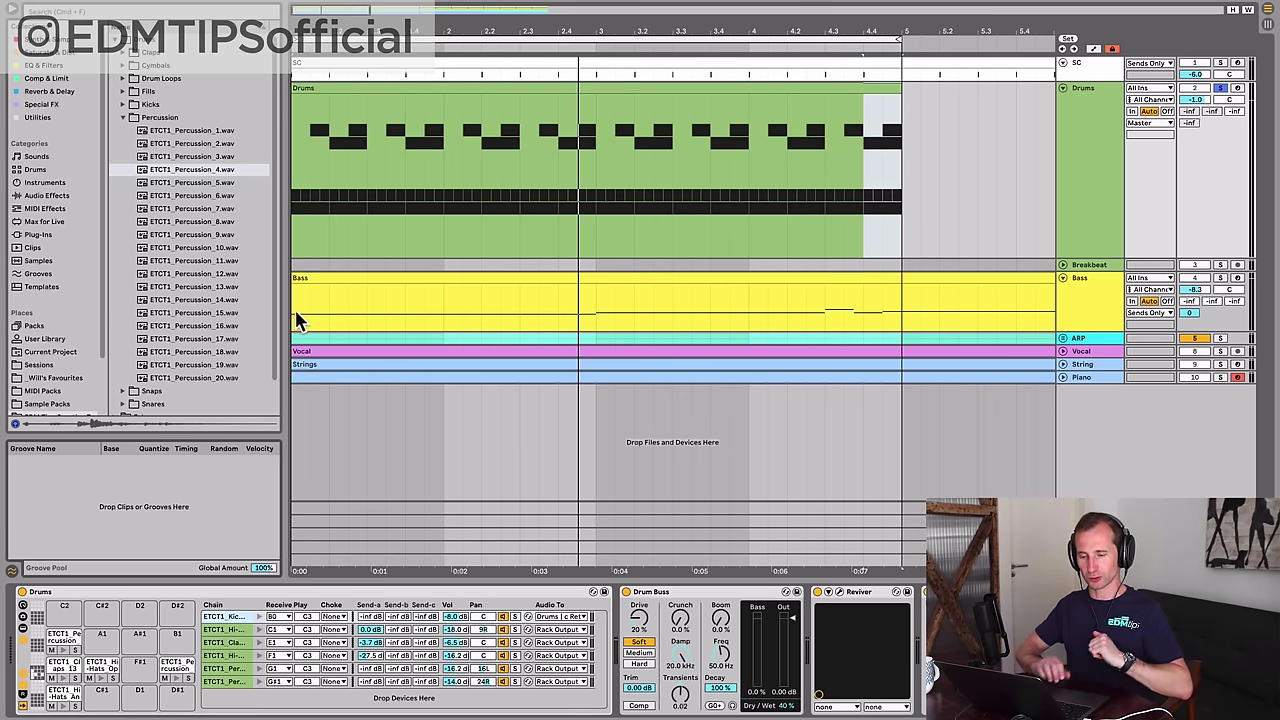
Add the Swing Logic 16ths 64 groove to the Groove Pool and apply it to the Drums clip.
click(38, 273)
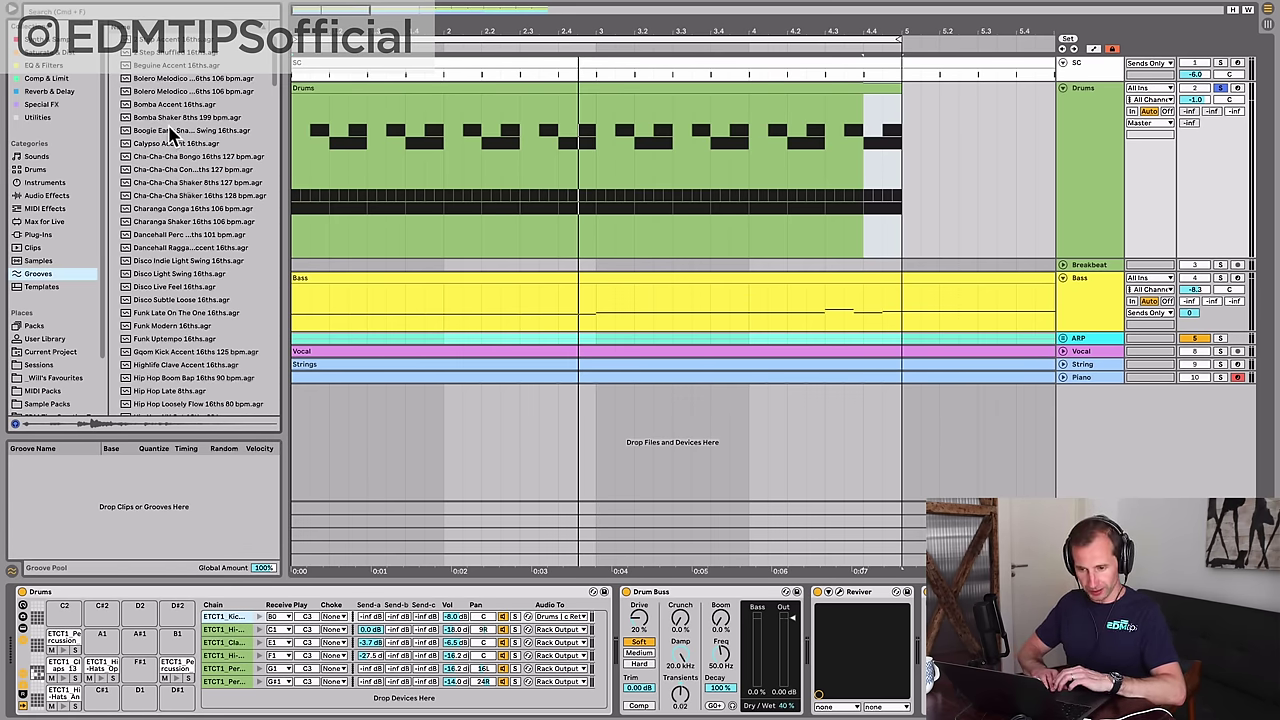
scroll(172, 135, down, 20)
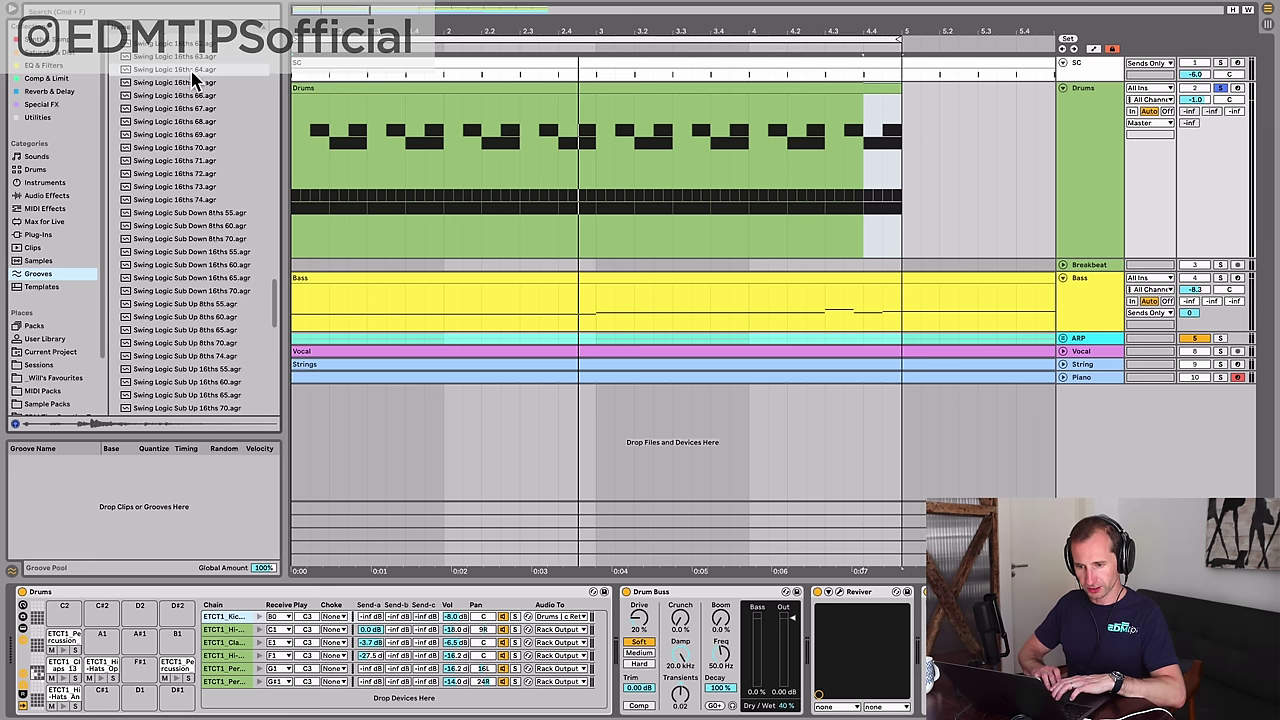
click(200, 70)
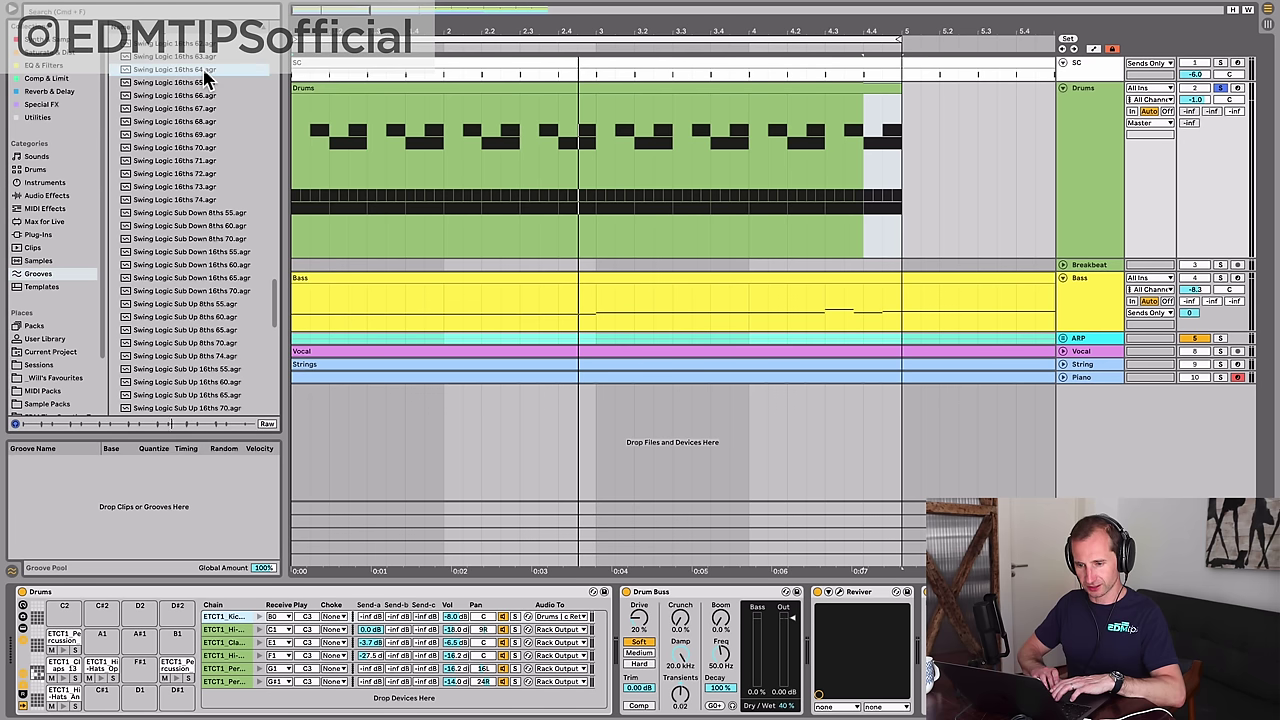
drag(263, 290, 117, 491)
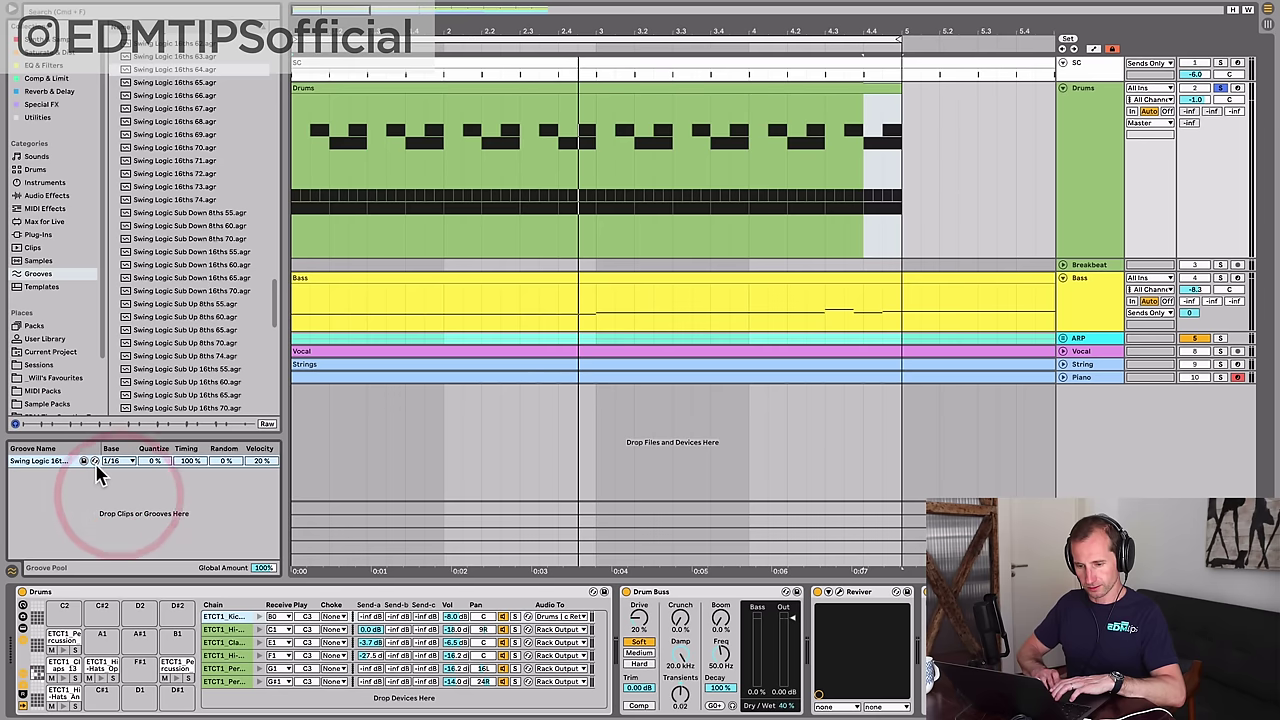
drag(52, 467, 346, 87)
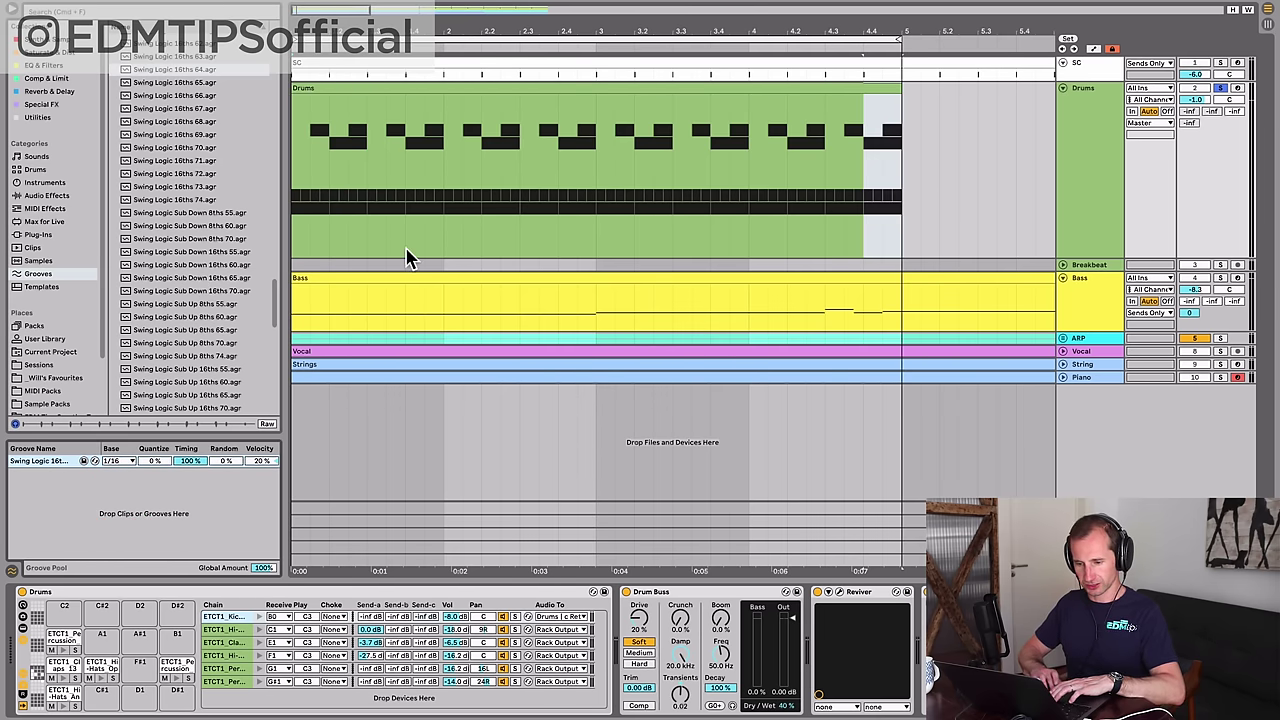
Play the swung beat from earlier in the arrangement and open the Drums clip's notes.
key(space)
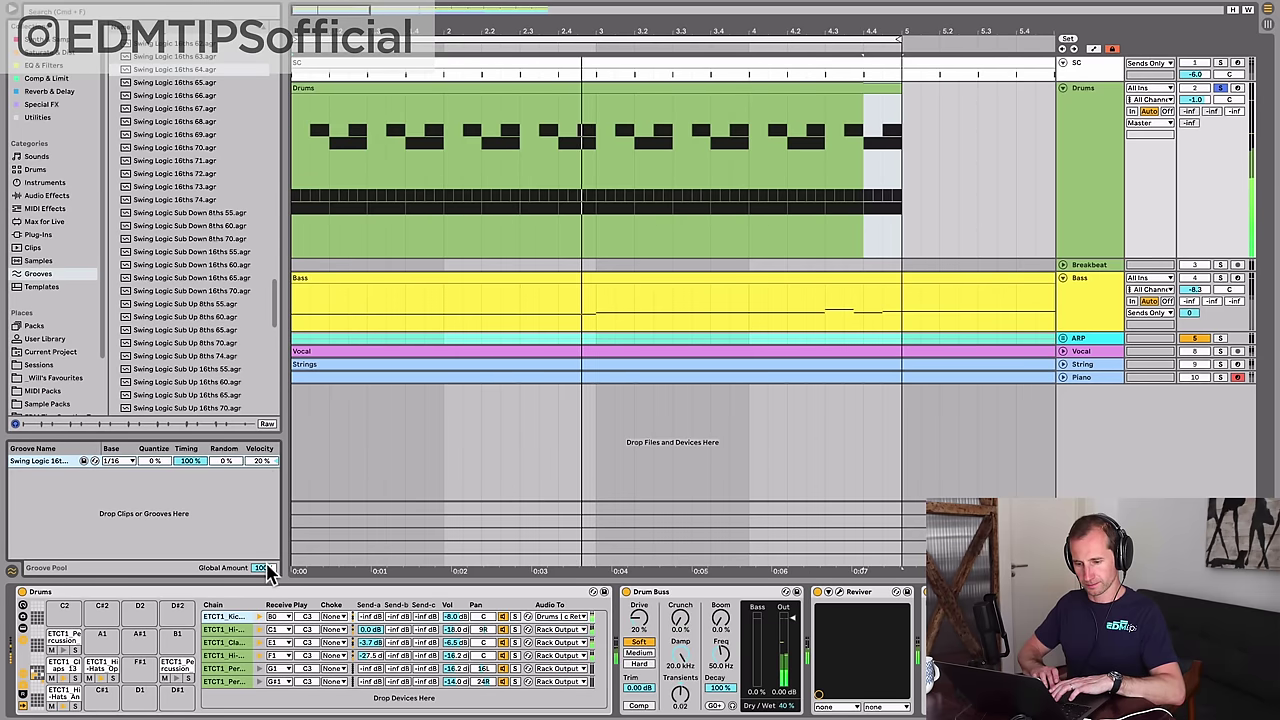
click(383, 80)
double_click(383, 82)
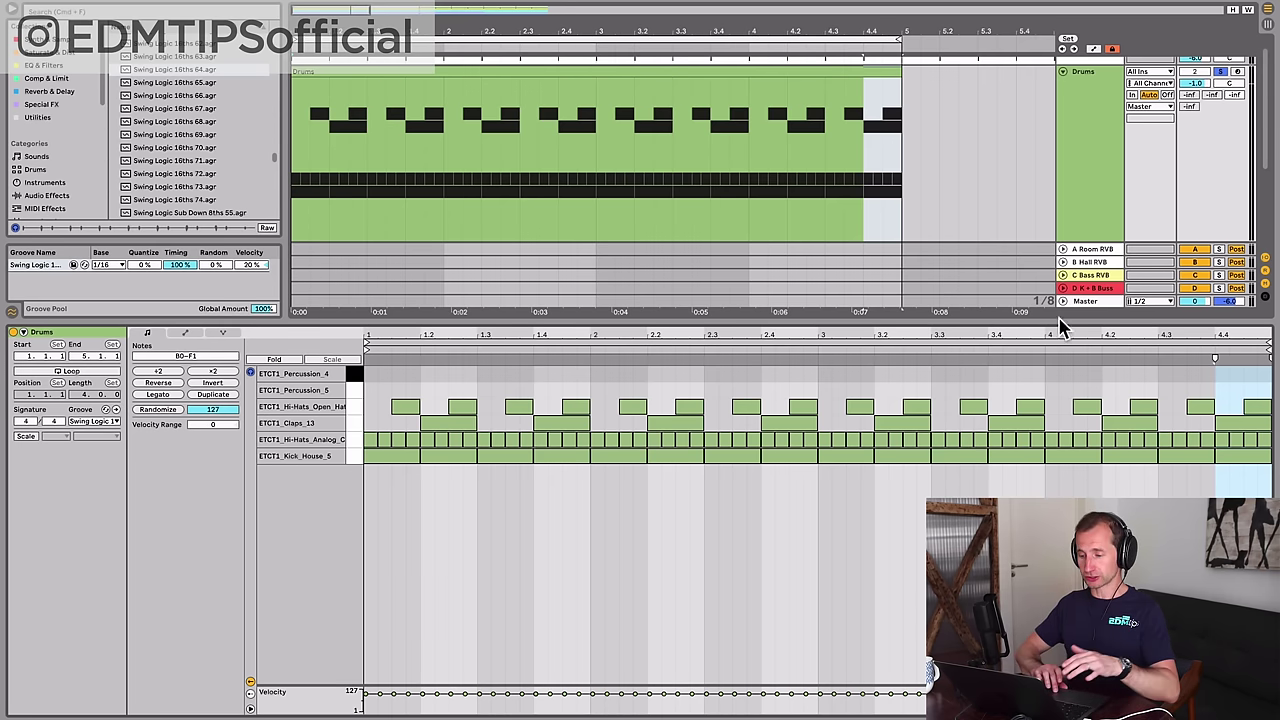
click(115, 410)
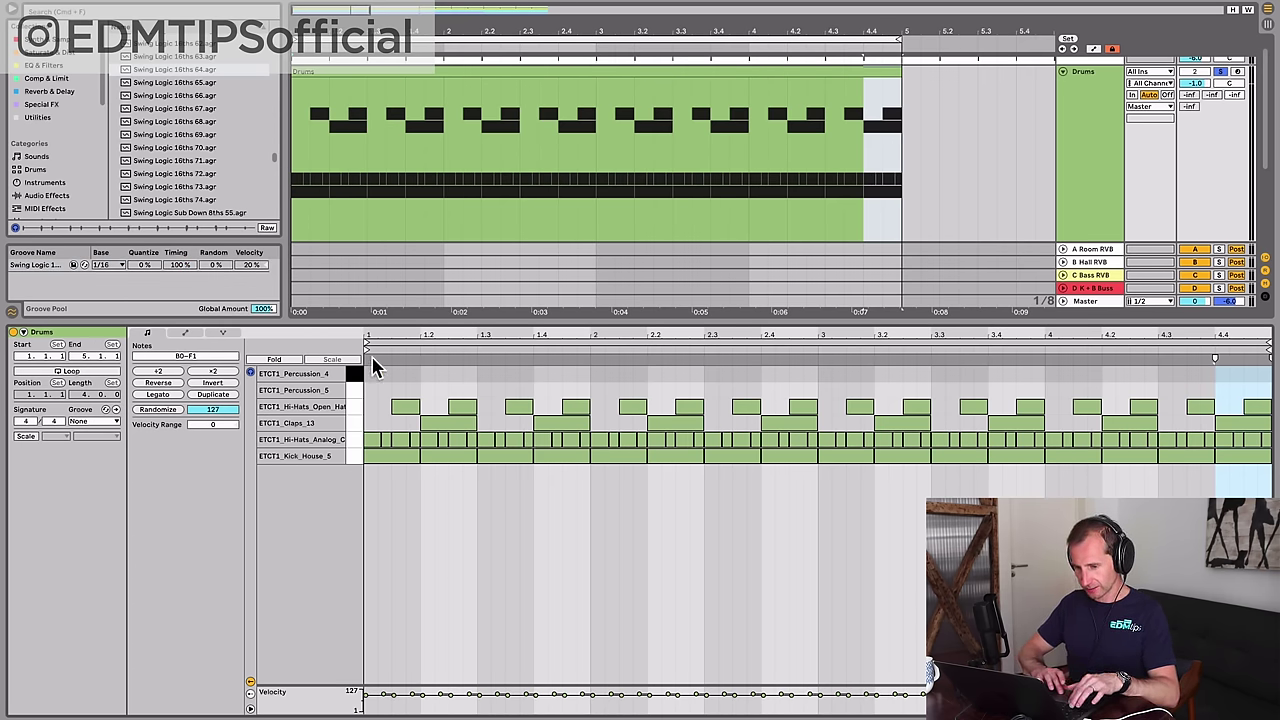
drag(377, 341, 520, 440)
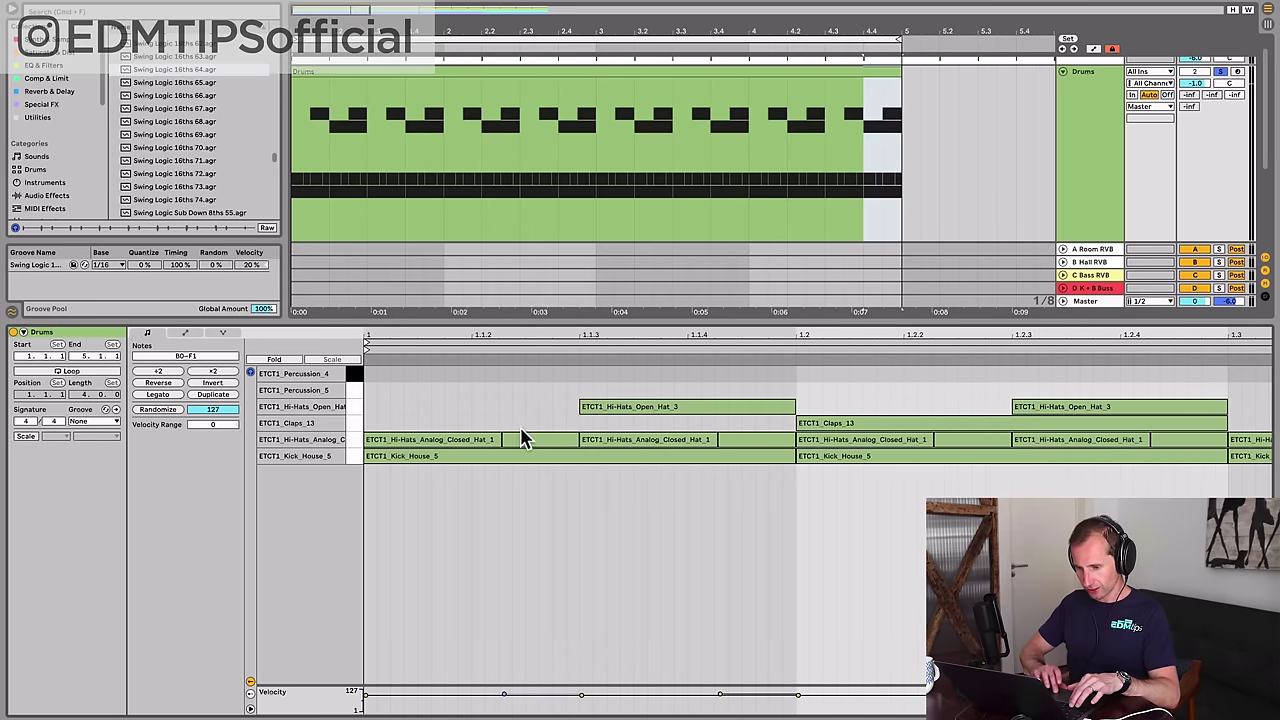
double_click(486, 329)
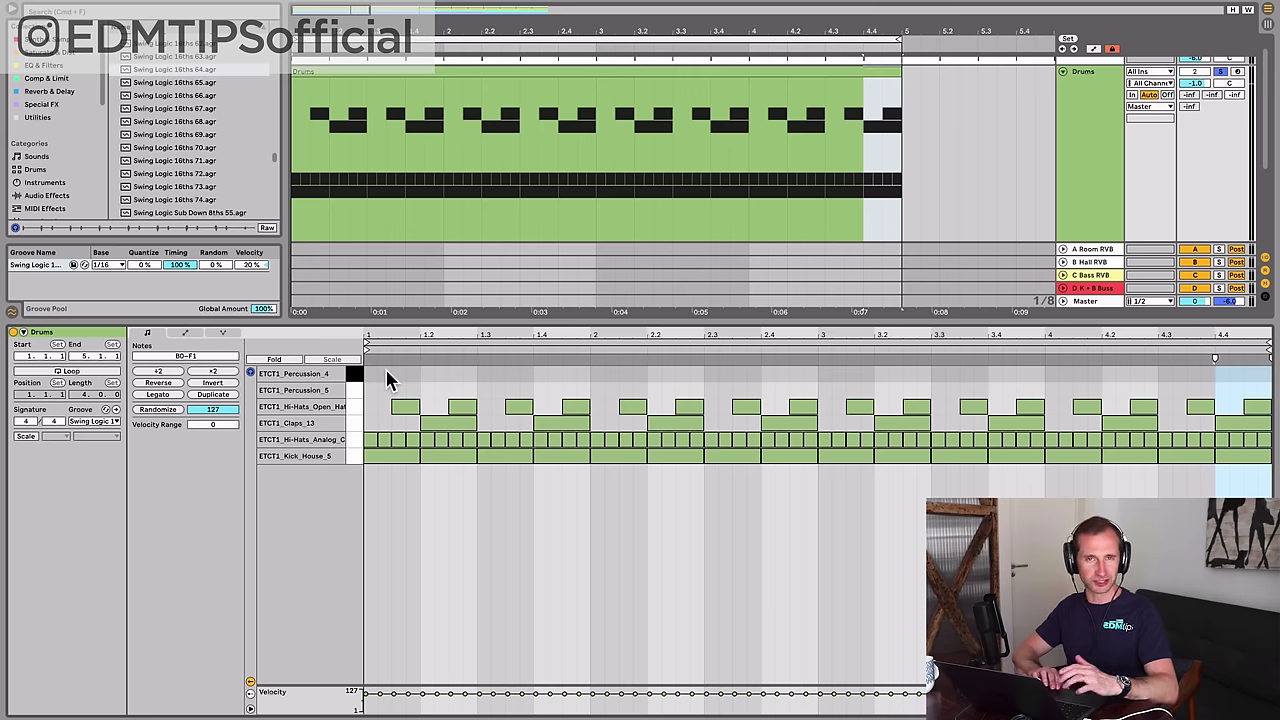
Draw Percussion_4 hits at the loop start and near bar two, plus three Percussion_5 hits around beats two and three.
double_click(386, 374)
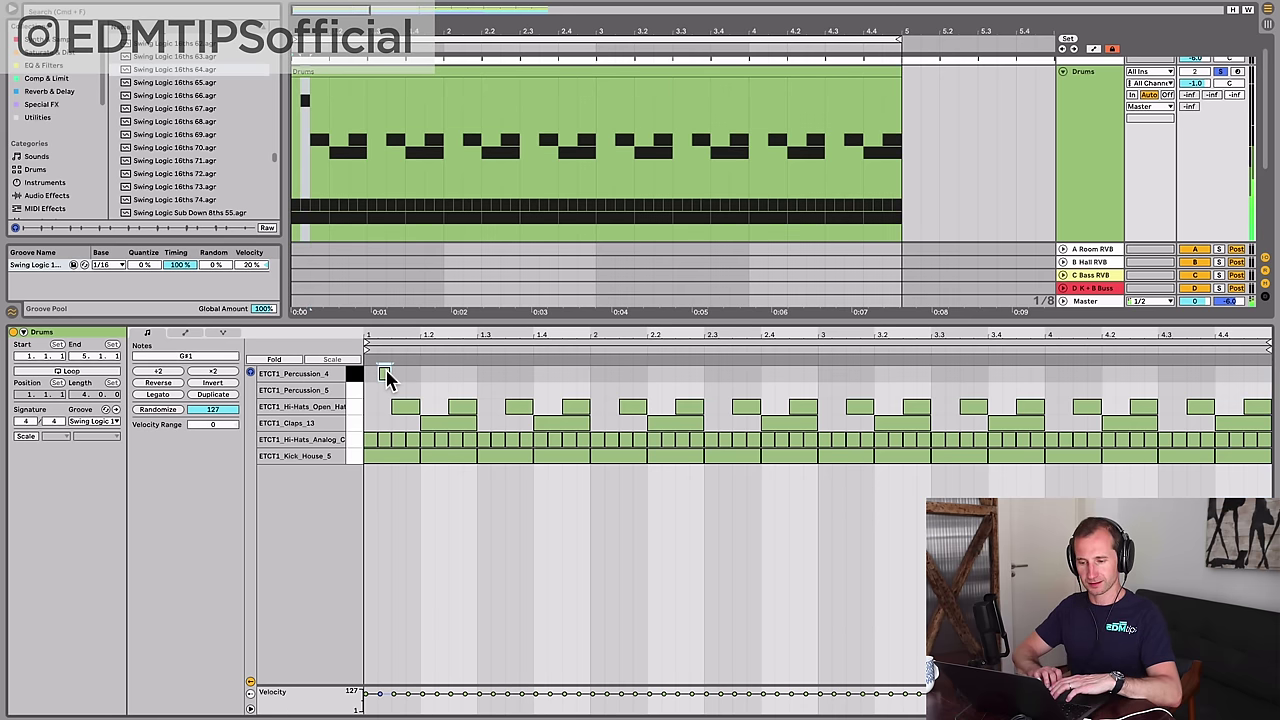
double_click(441, 390)
key(space)
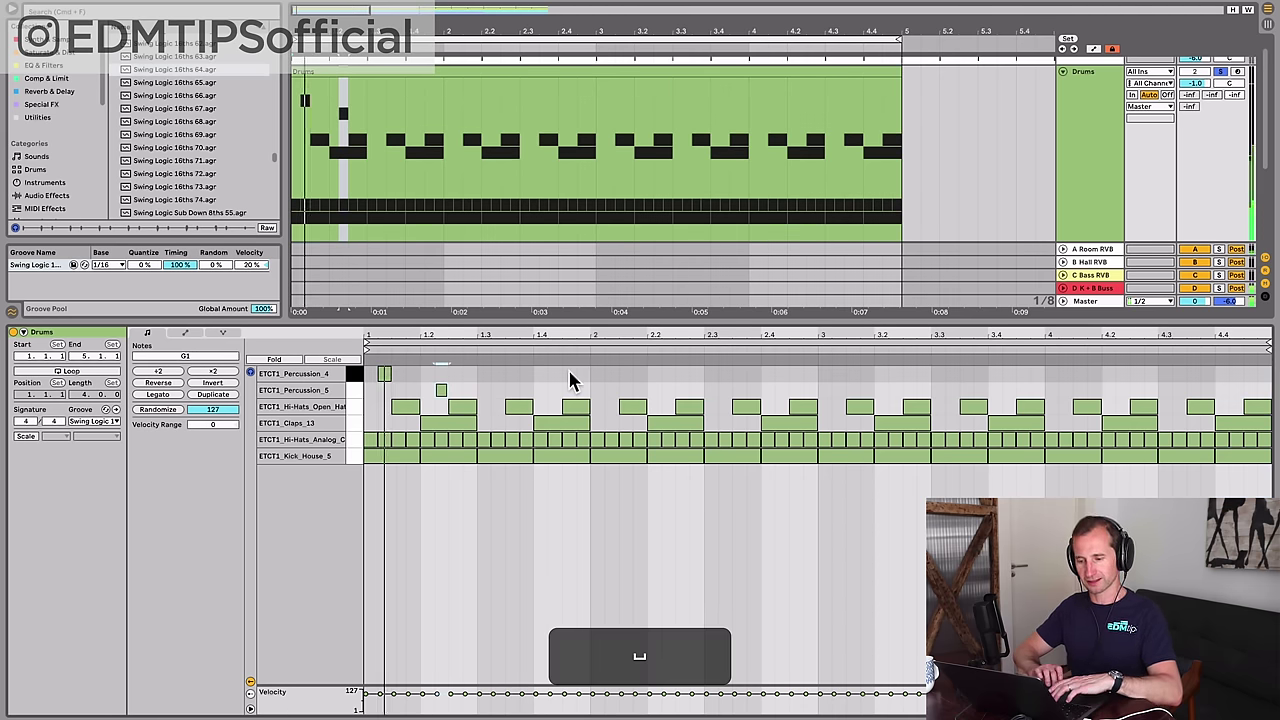
double_click(470, 390)
double_click(498, 390)
key(space)
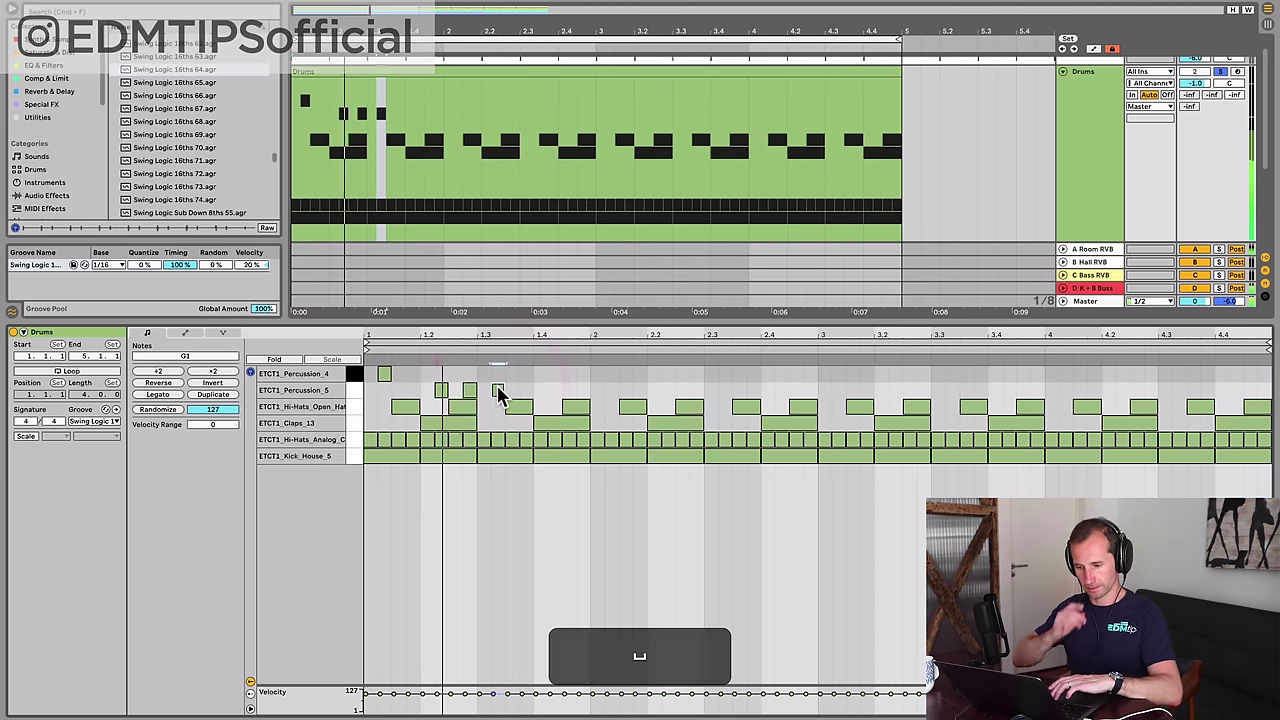
key(space)
double_click(611, 374)
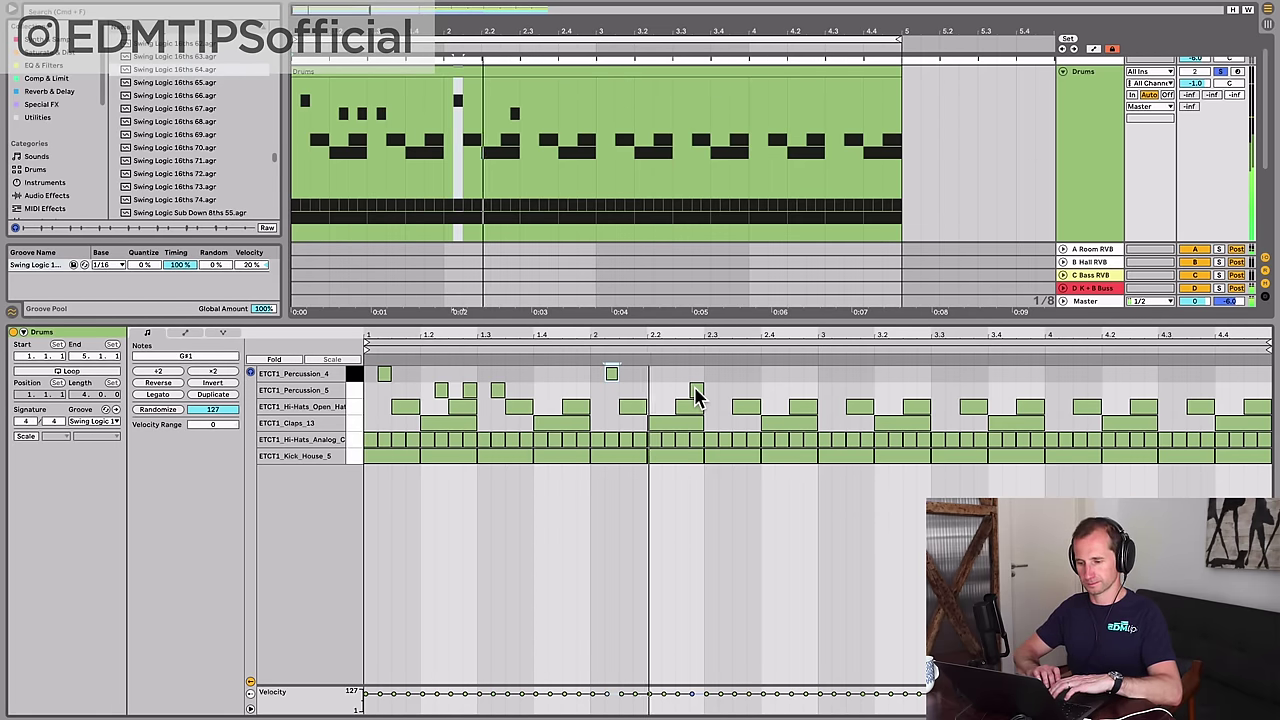
Show the drum rack devices, solo the Drums group and play it from the clip start.
key(shift+Tab)
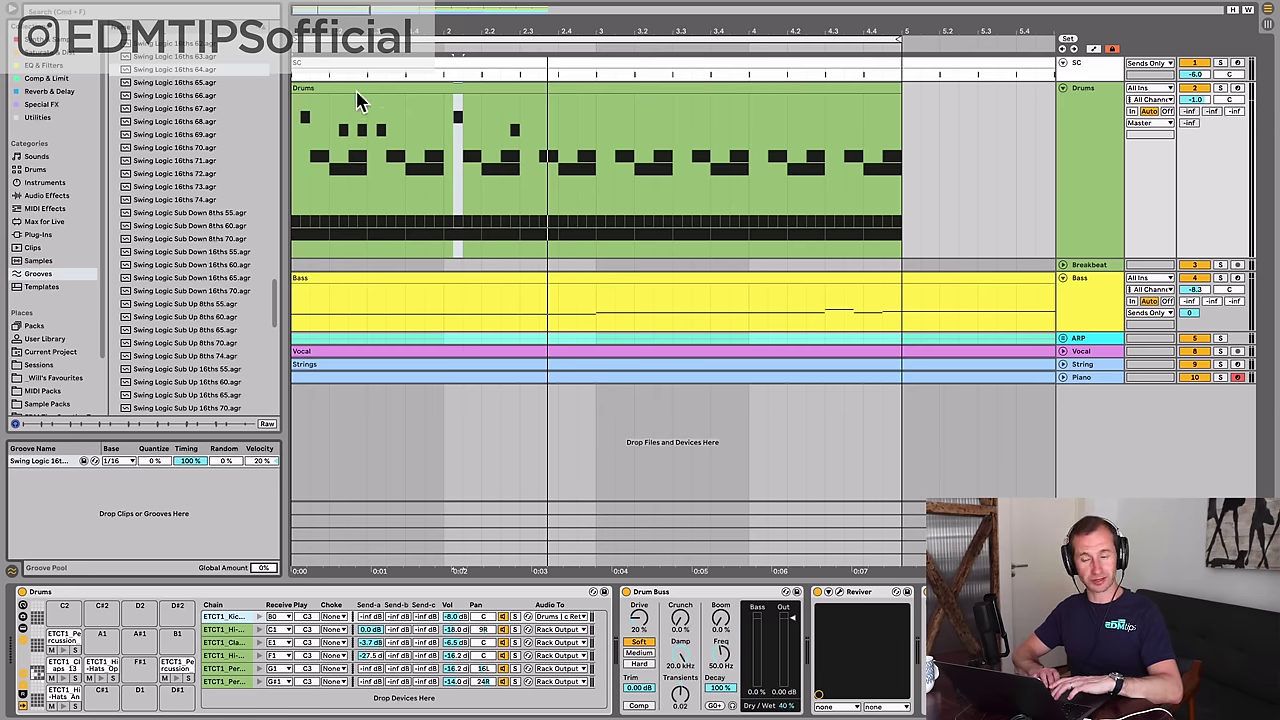
click(300, 145)
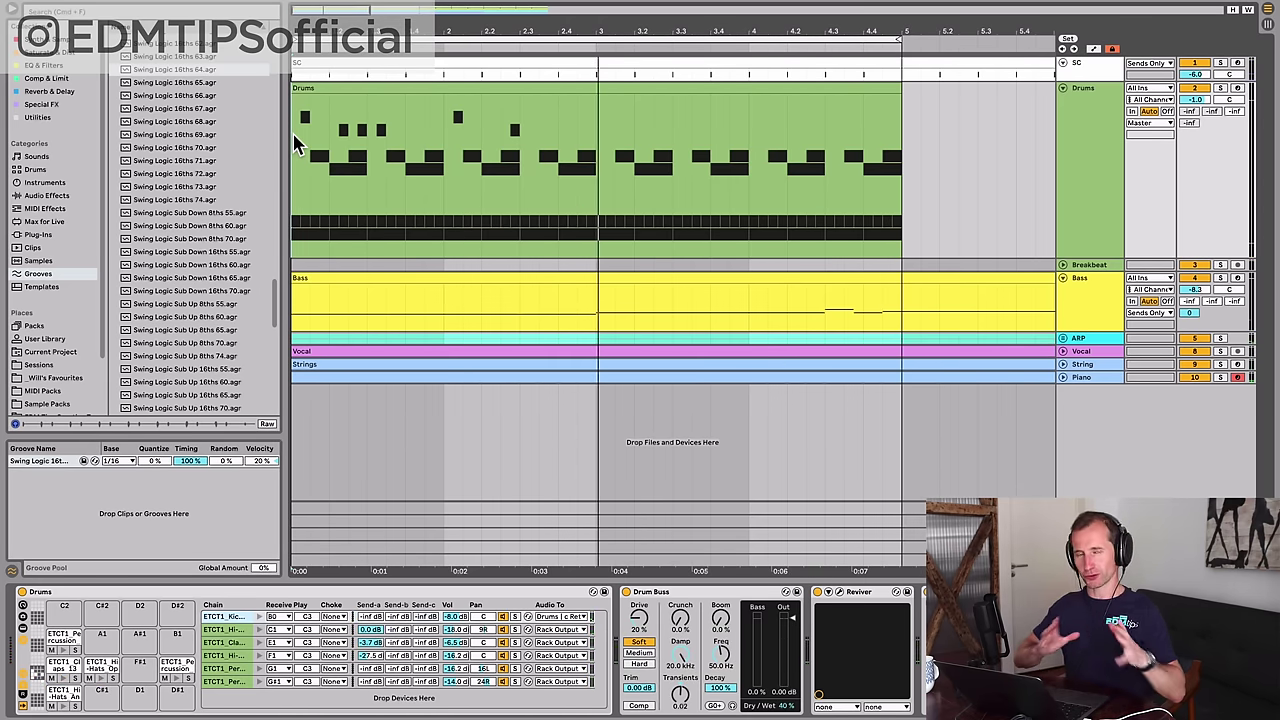
key(s)
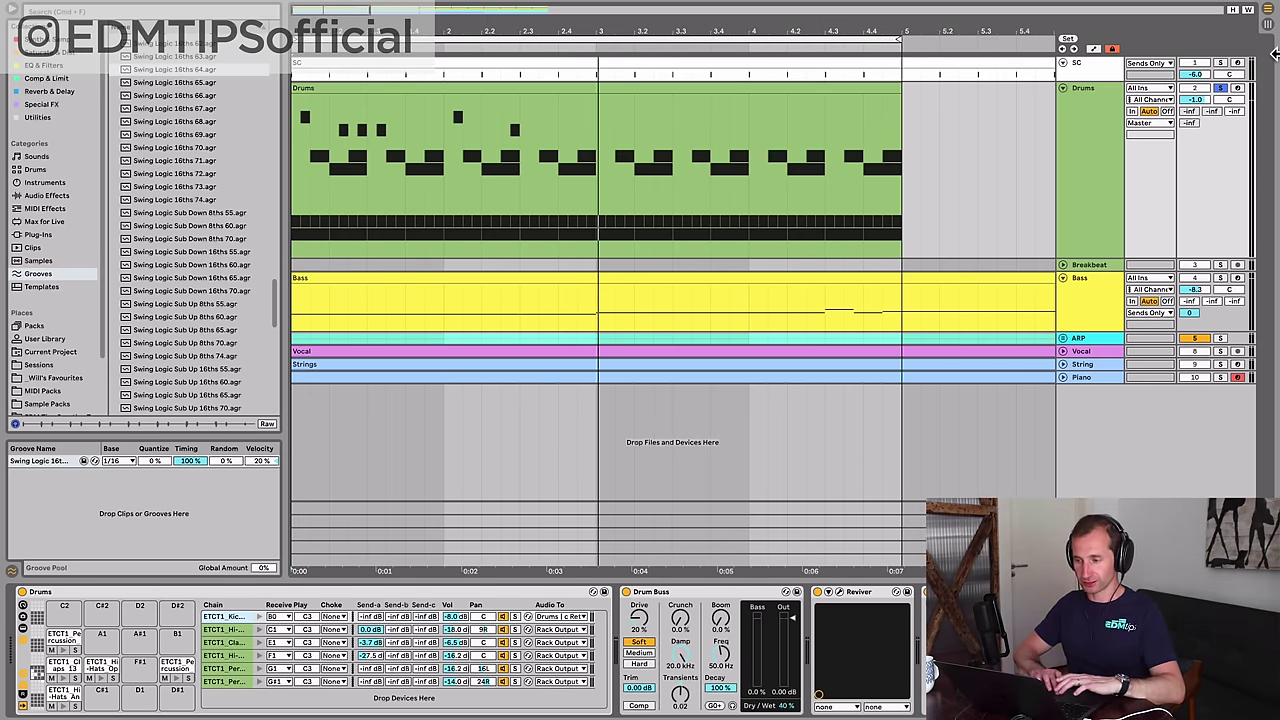
key(space)
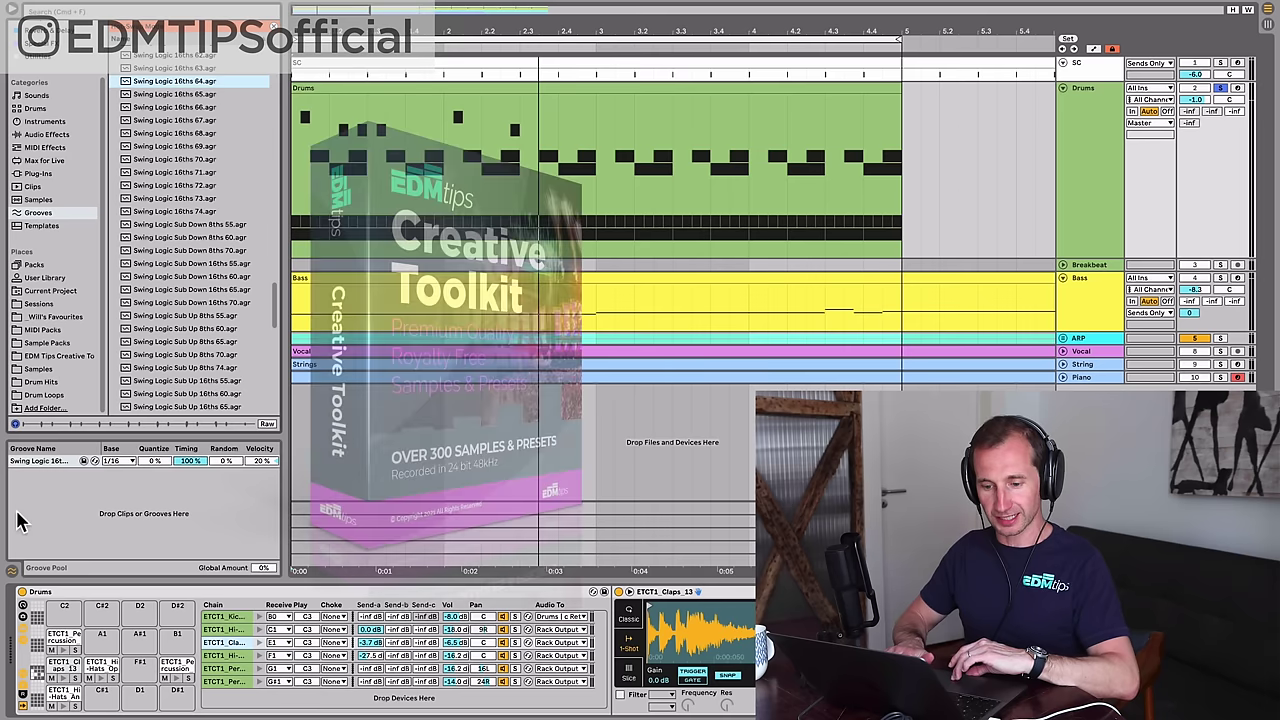
Load ETCT1_Snare_1.wav from EDM Tips Creative Toolkit > Snares onto the clap pad and play it.
click(12, 568)
click(52, 417)
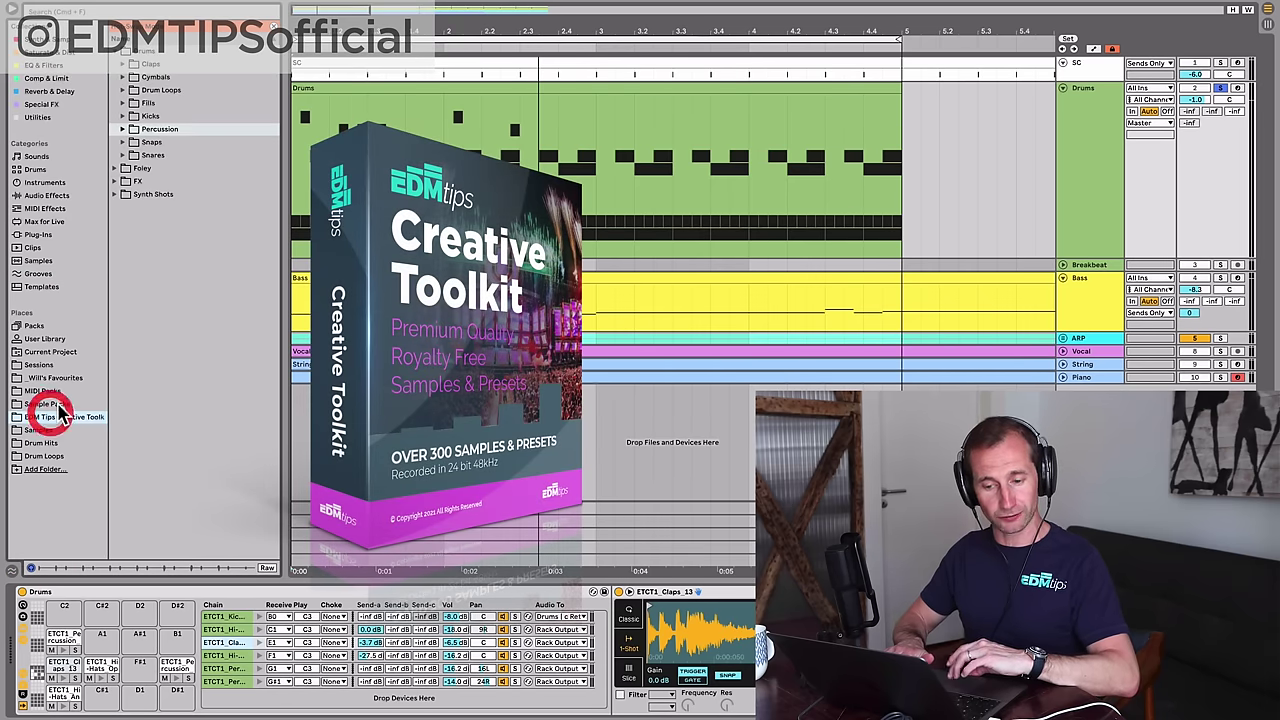
click(148, 141)
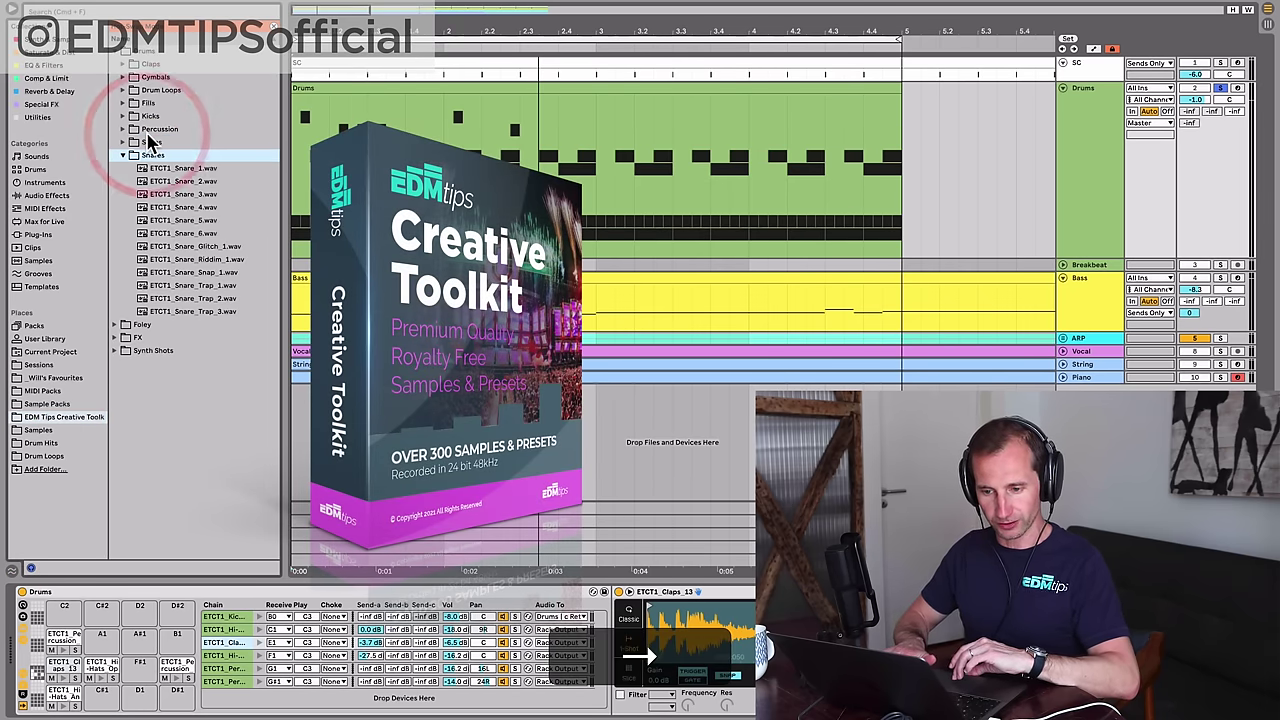
drag(180, 168, 808, 628)
key(space)
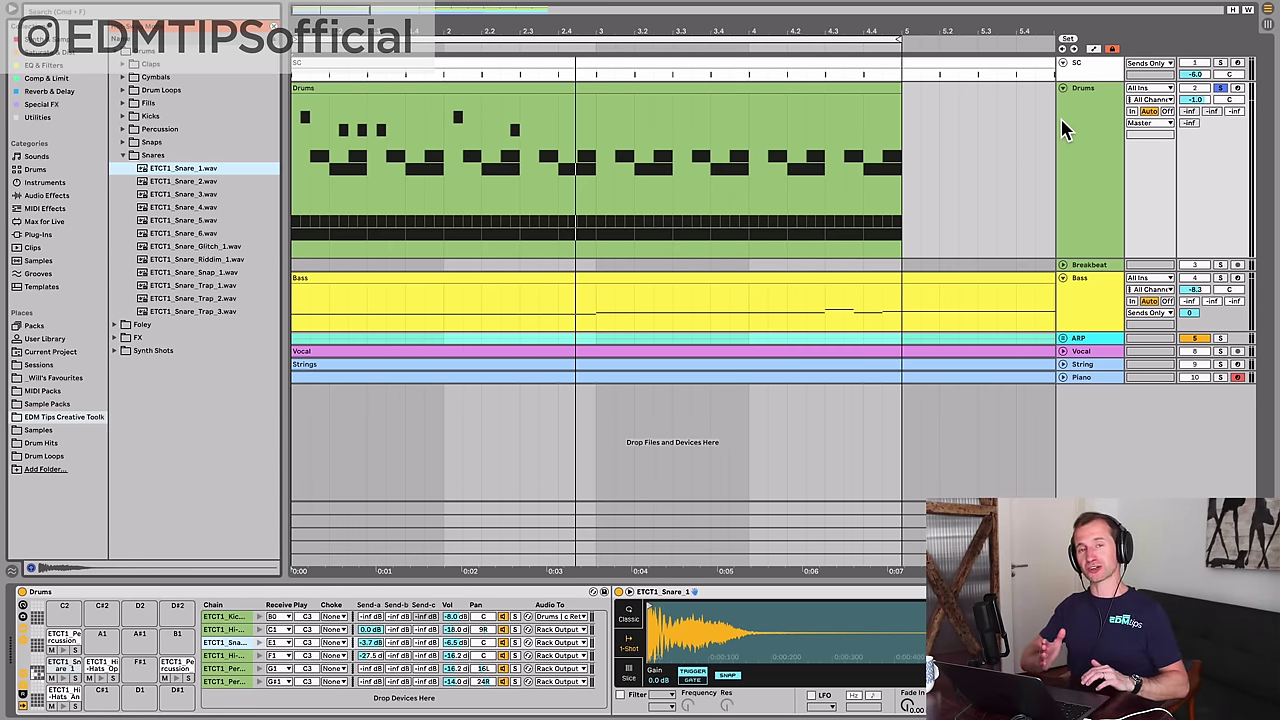
Delete all the ETCT1_Snare_1 notes from the Drums clip.
click(449, 83)
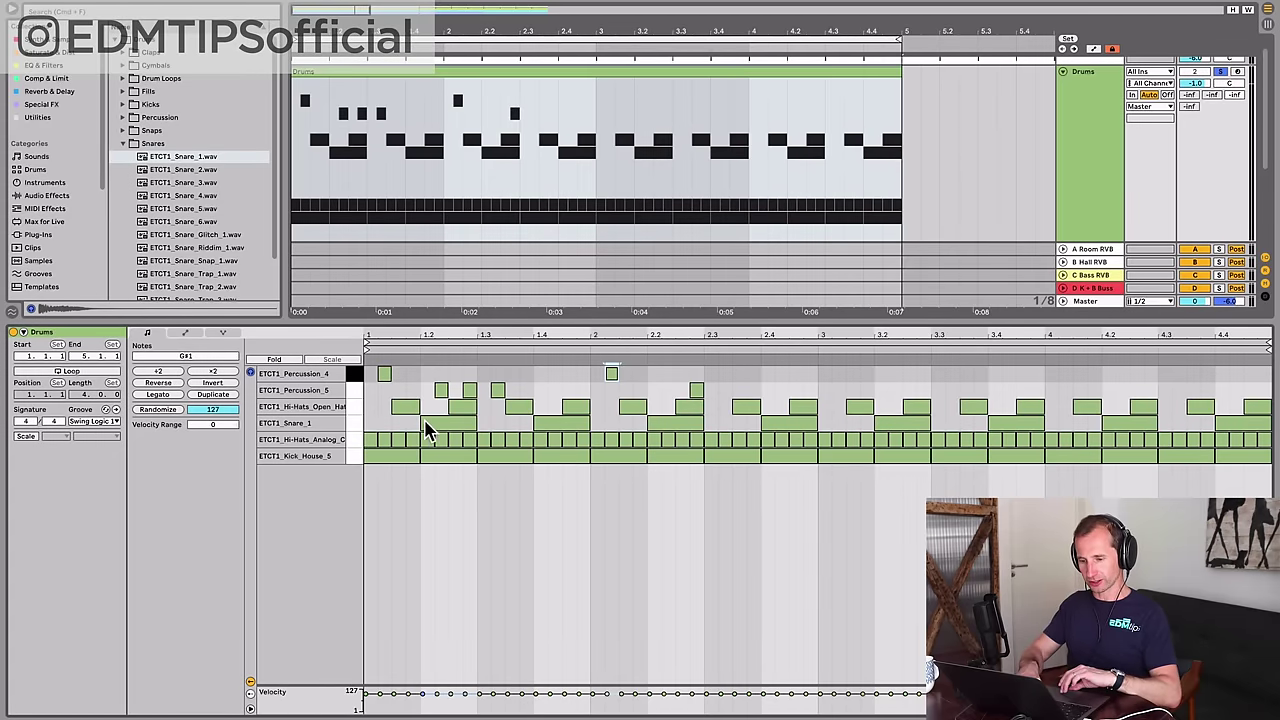
click(351, 423)
key(BackSpace)
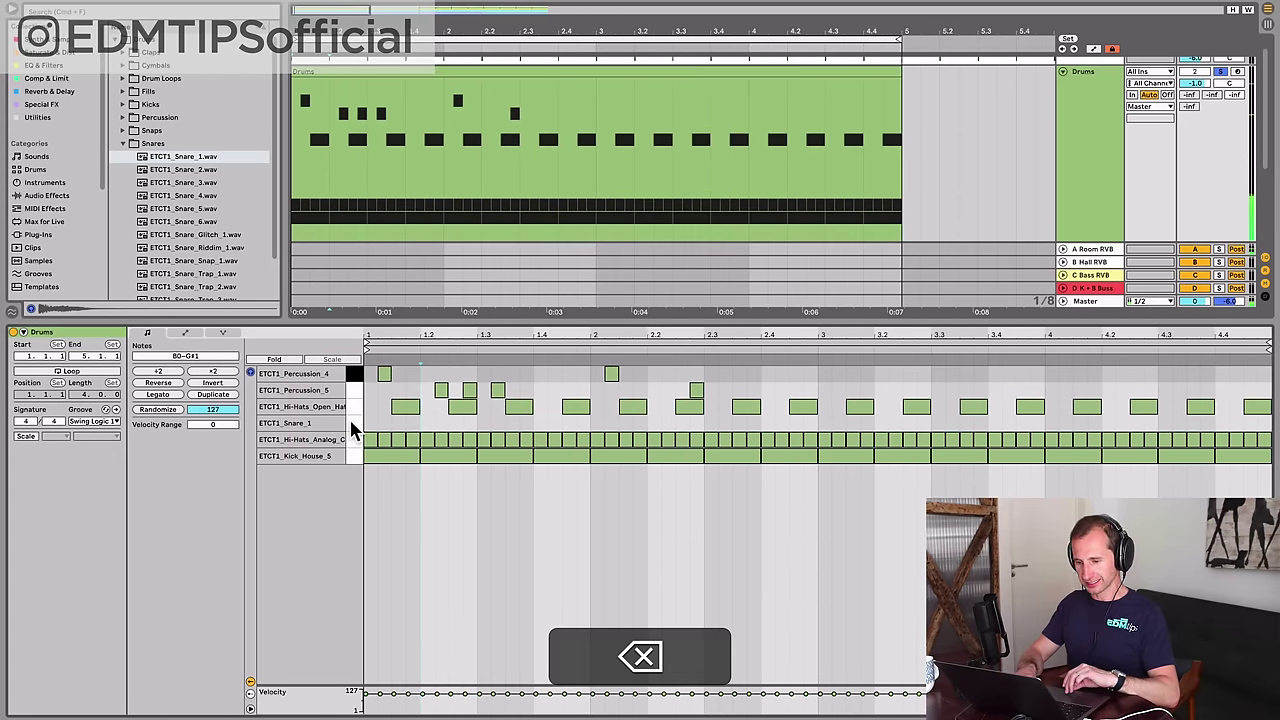
Raise the off-beat ride pad's Send B to the hall reverb to about -7 dB.
click(409, 418)
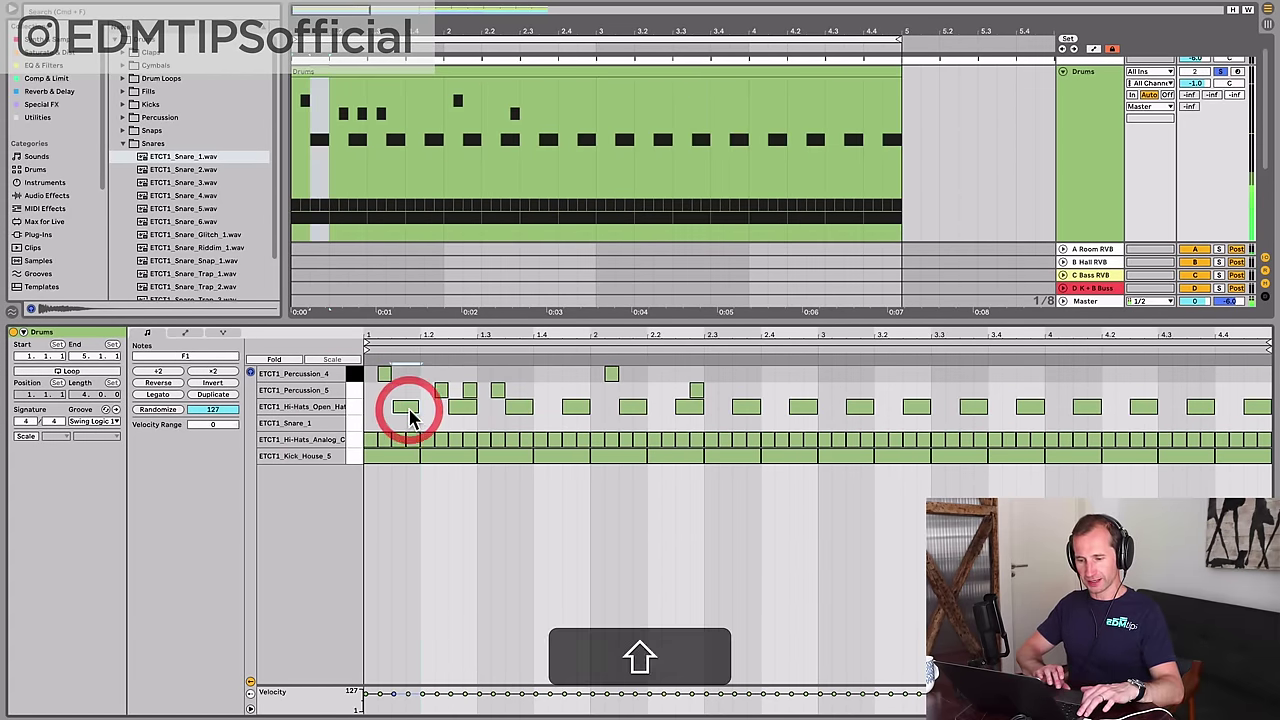
key(shift+Tab)
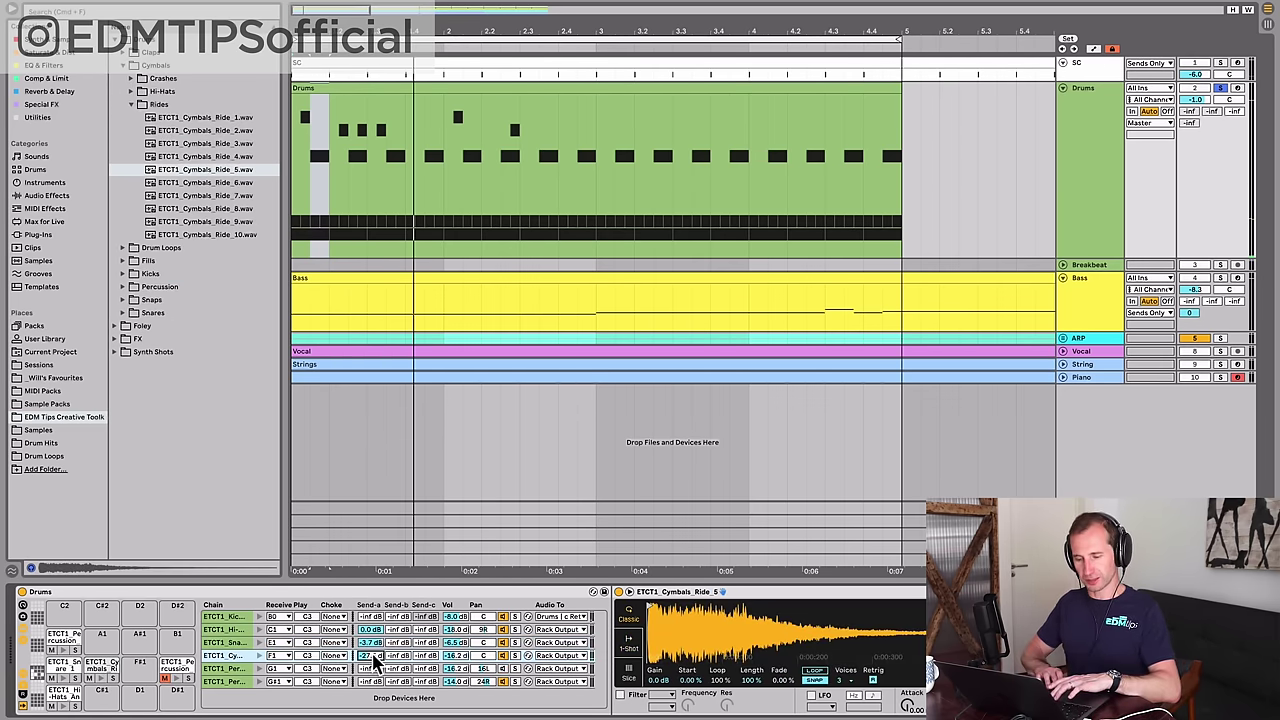
drag(396, 657, 398, 660)
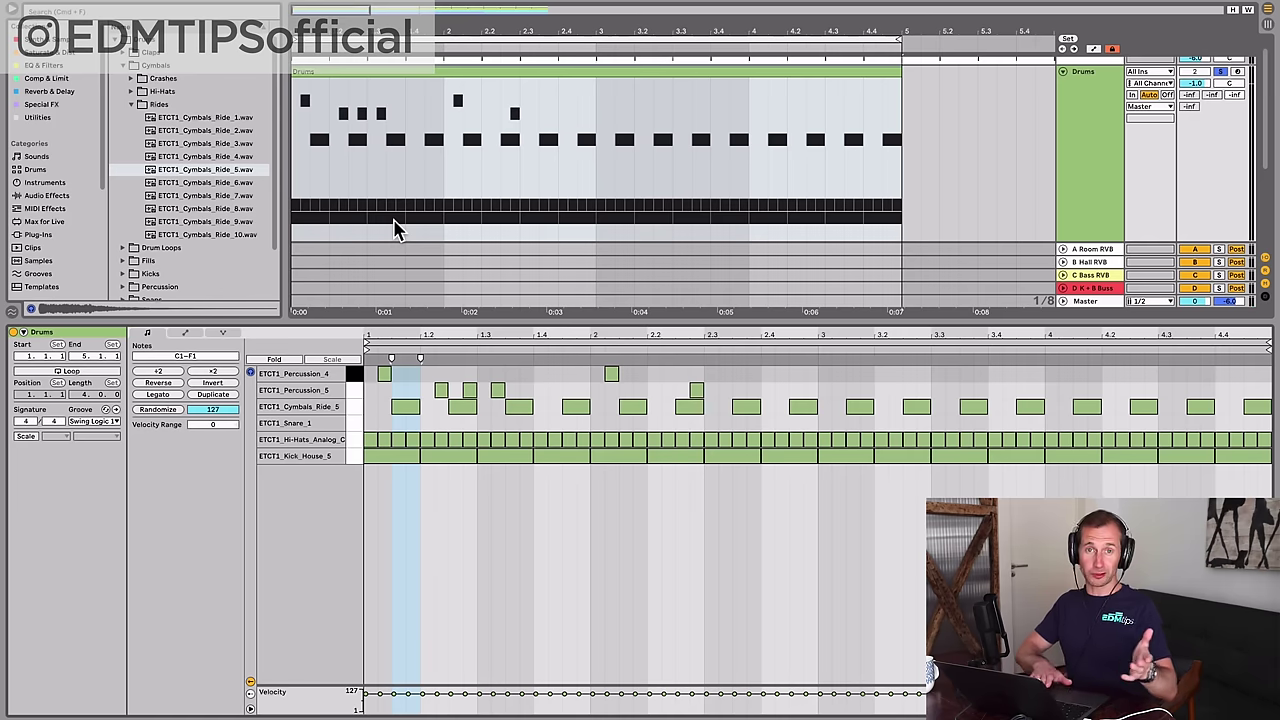
key(space)
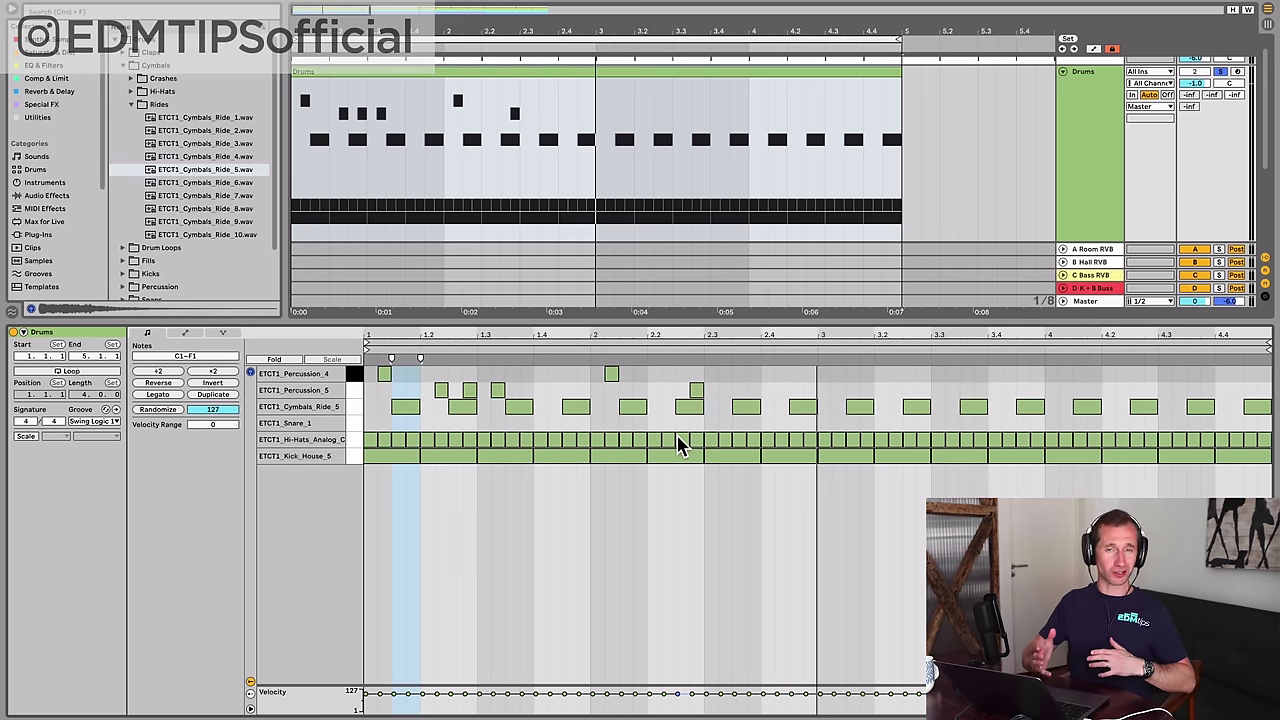
key(l)
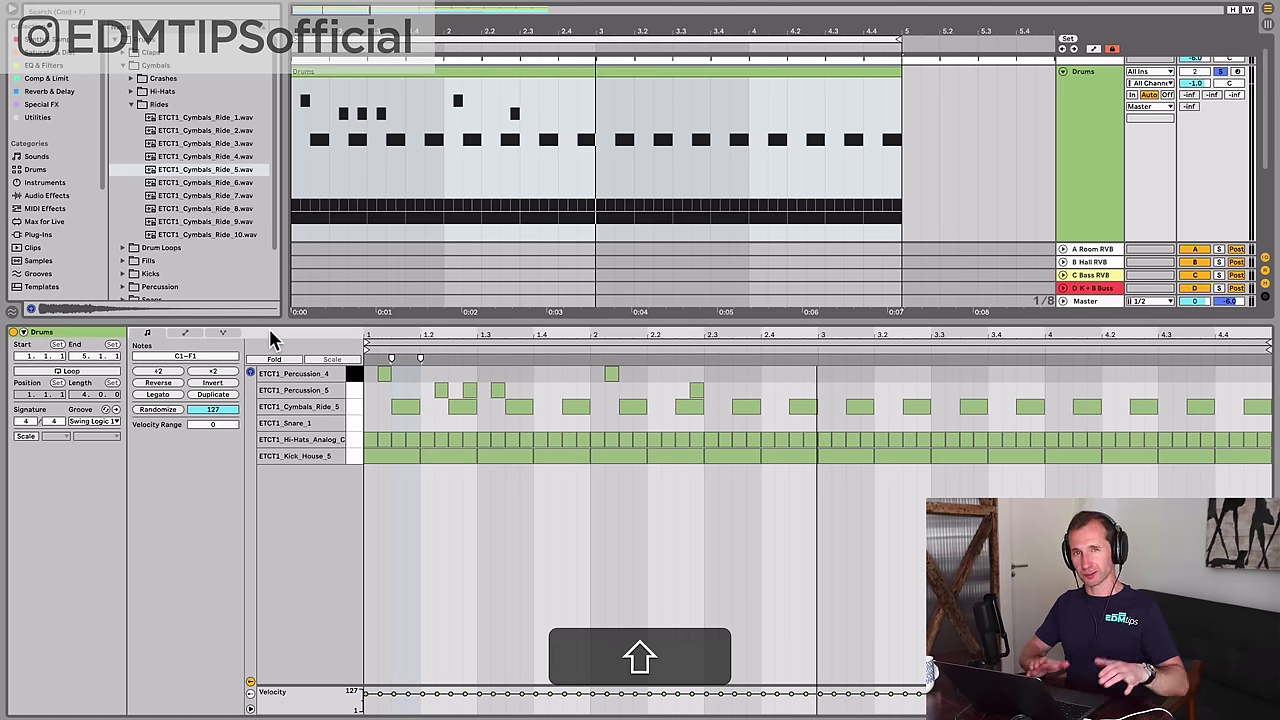
key(shift+Tab)
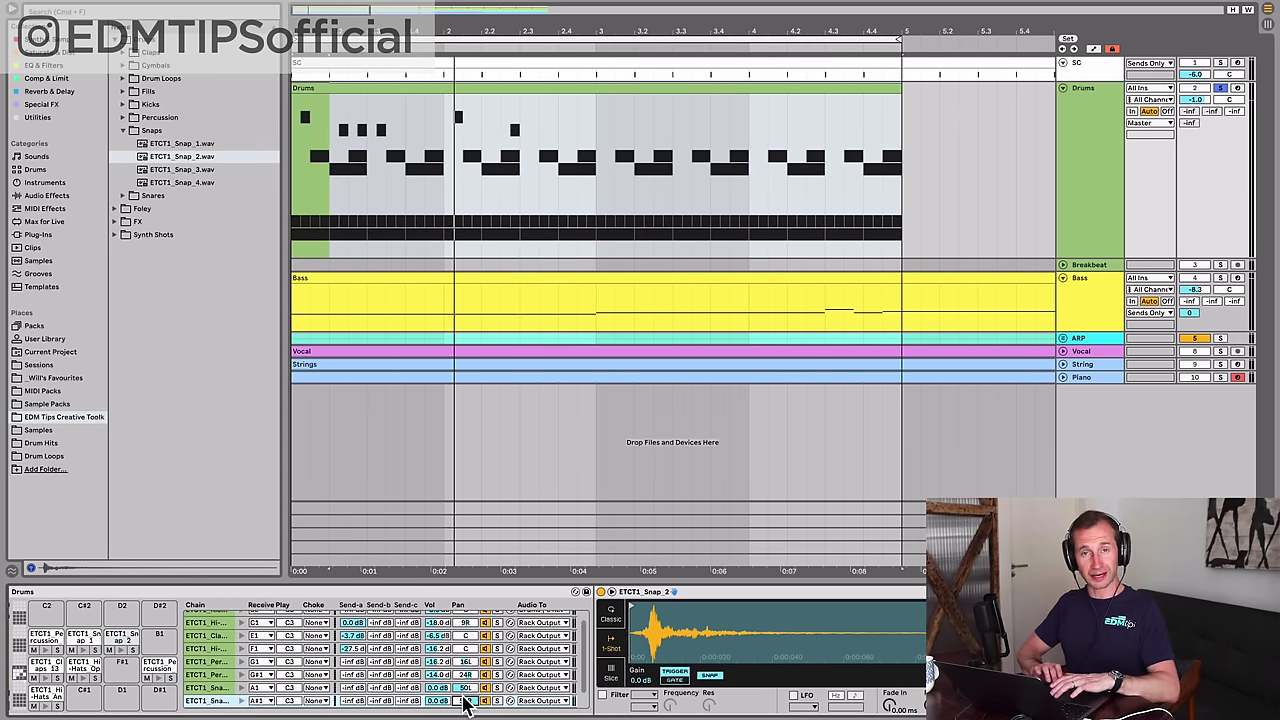
click(369, 688)
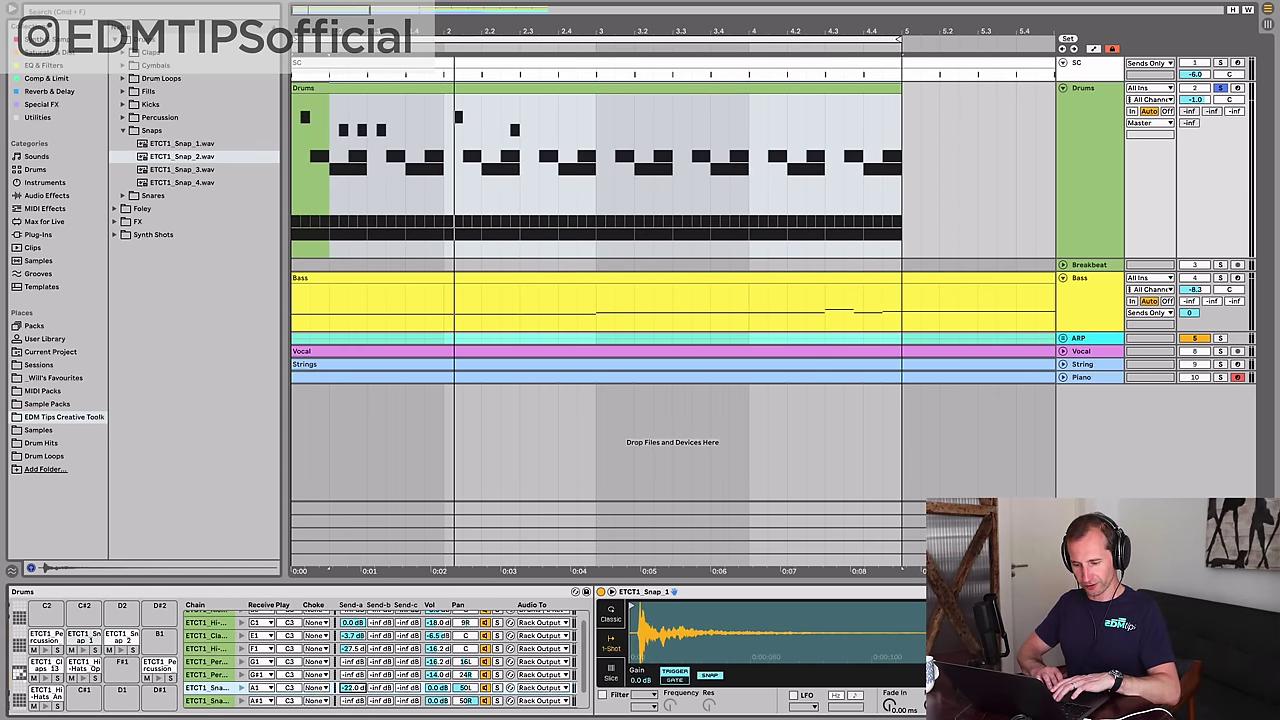
click(1087, 305)
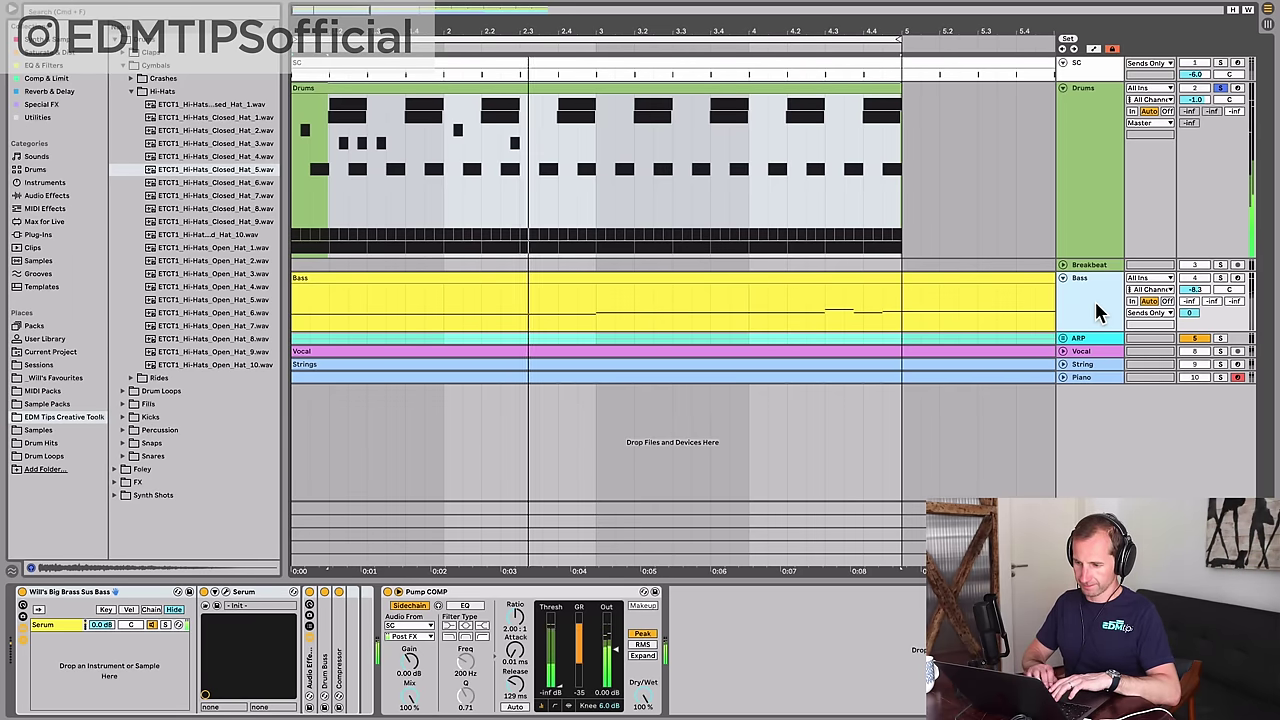
Open the Samples location in the browser.
click(50, 428)
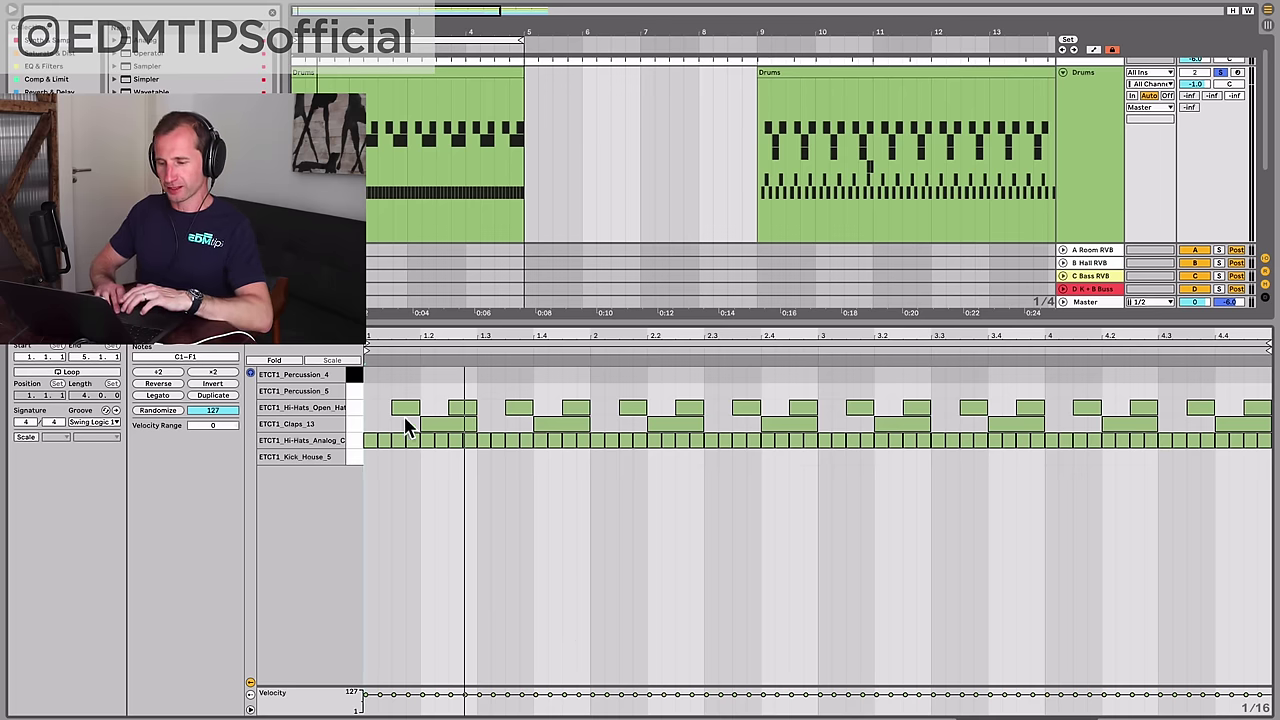
Add a beat-long kick at the clip start in the Kick_House_5 lane, duplicate and audition it, then undo the copies.
mouse_move(362, 415)
mouse_down()
mouse_move(357, 400)
mouse_move(358, 440)
mouse_up()
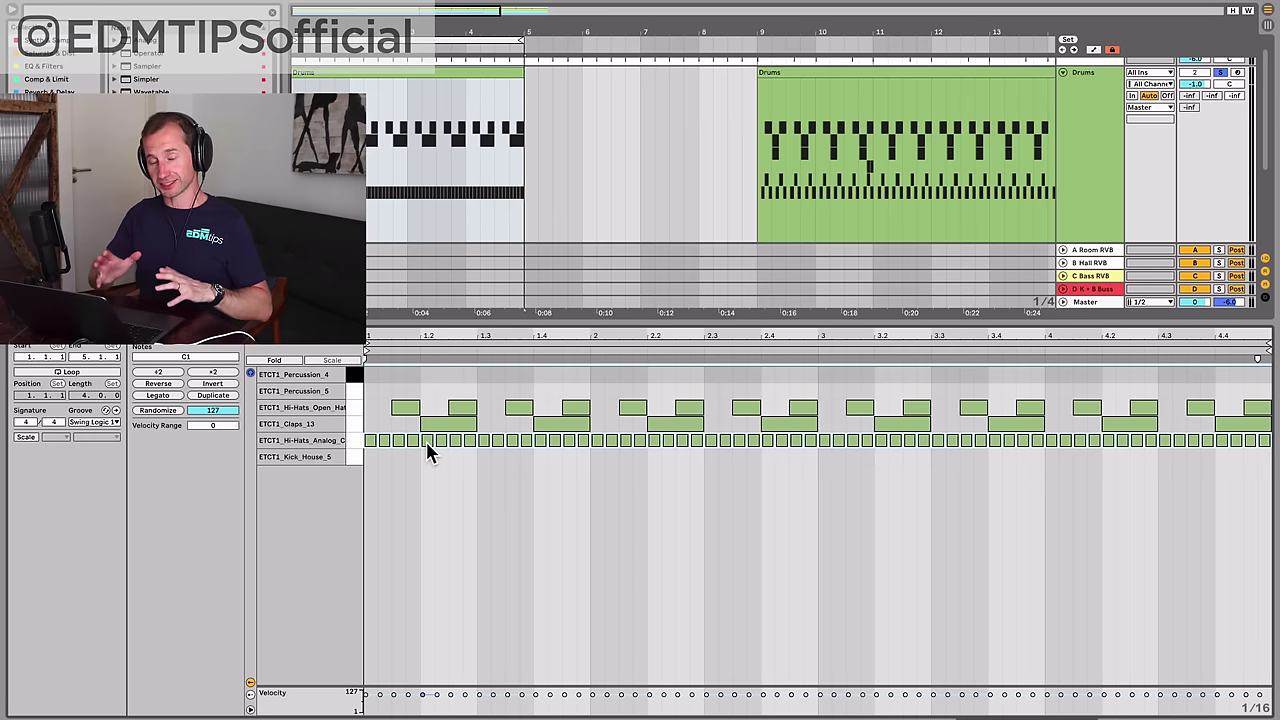
double_click(371, 458)
drag(371, 457, 419, 457)
key(super+d)
key(super+d)
key(super+d)
key(super+d)
key(super+space)
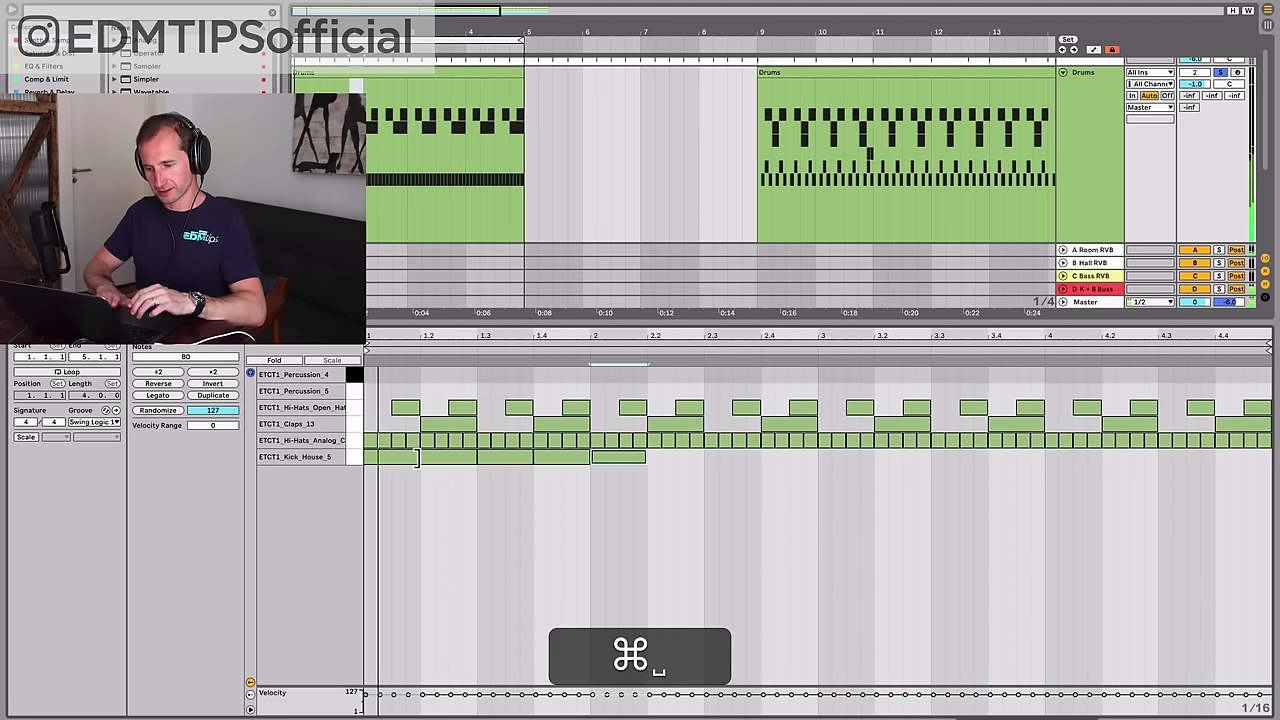
key(space)
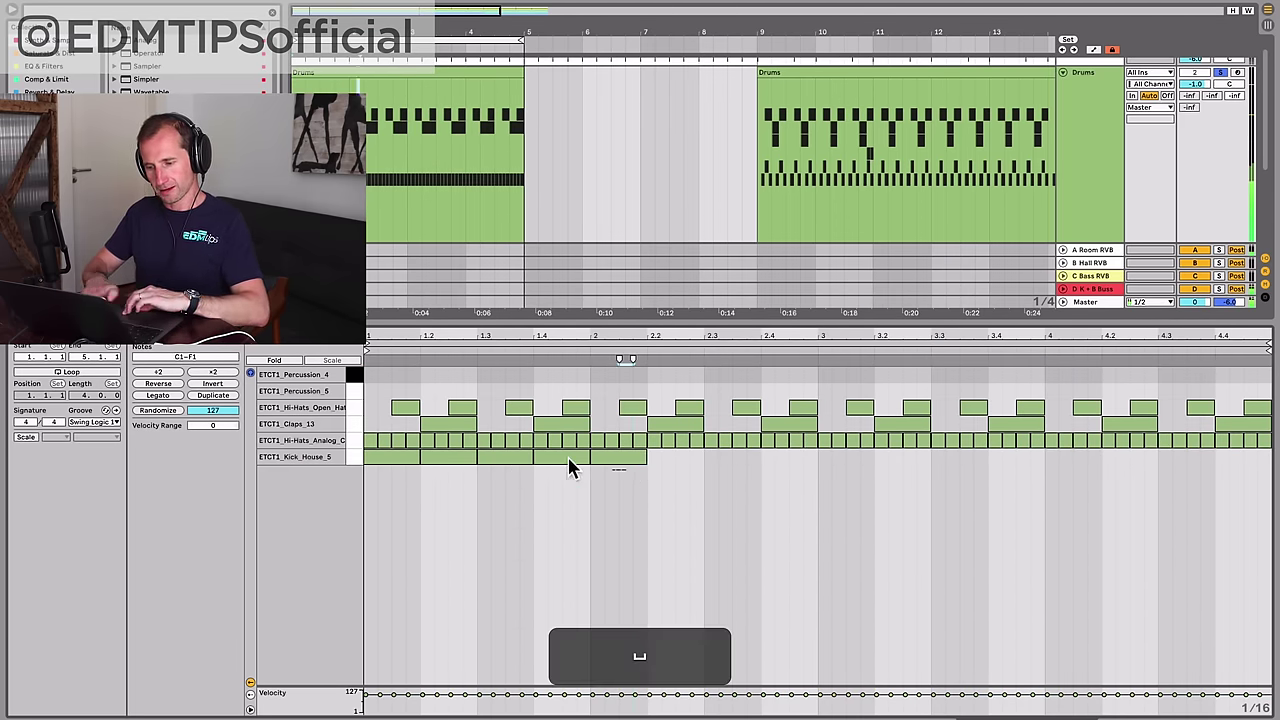
key(super+z)
key(super+z)
key(super+z)
key(super+z)
Rework bar 1: nudge the second kick a step earlier, shorten the first, add a later short kick.
click(420, 457)
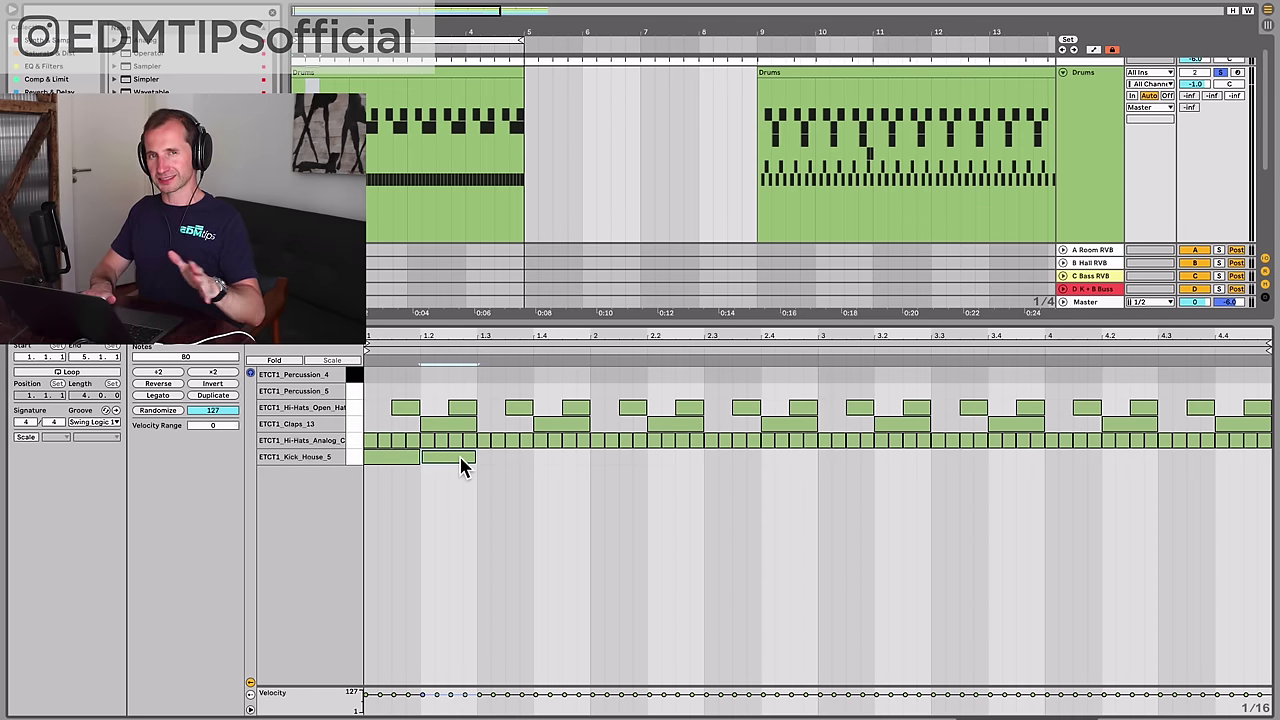
key(Left)
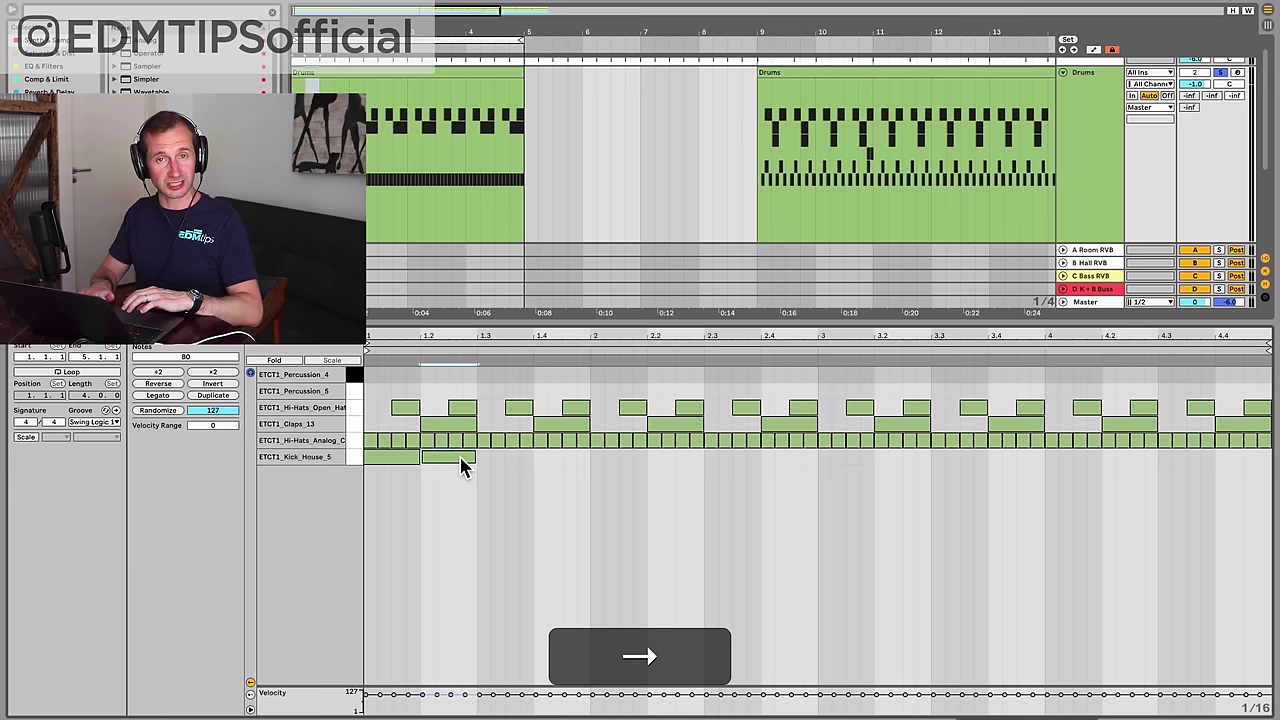
key(space)
drag(460, 466, 426, 459)
key(space)
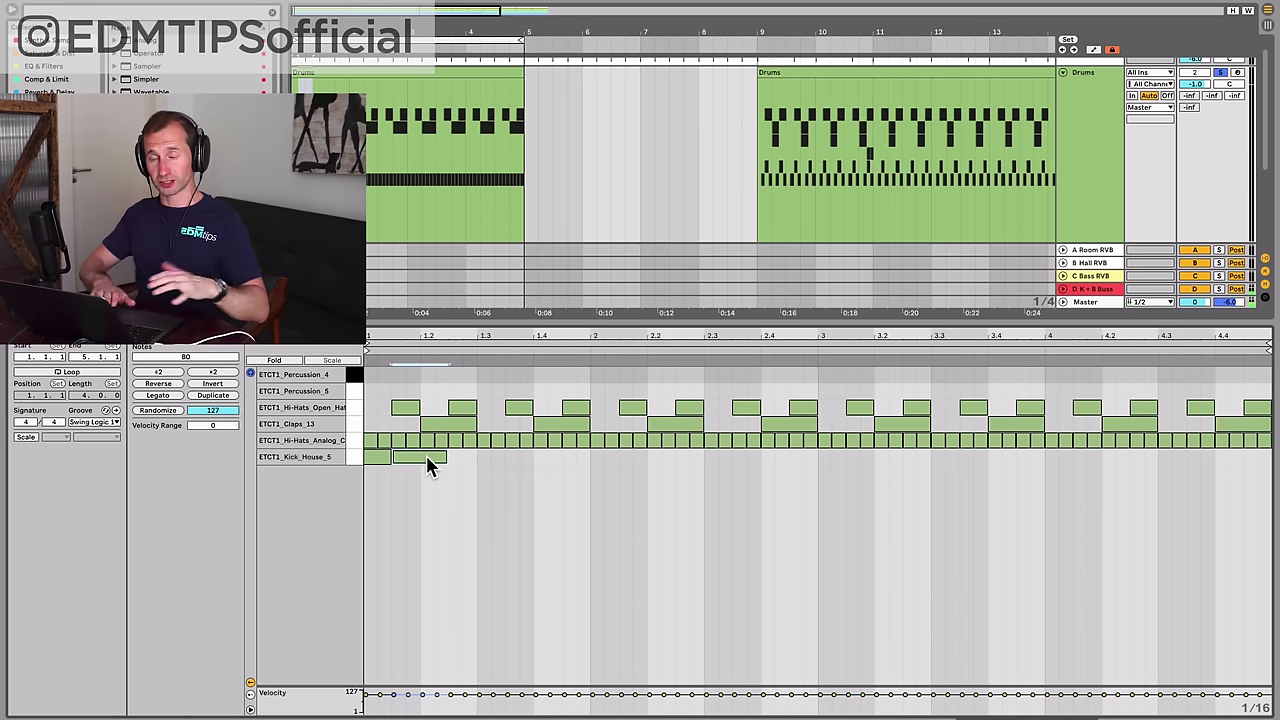
alt+click(517, 458)
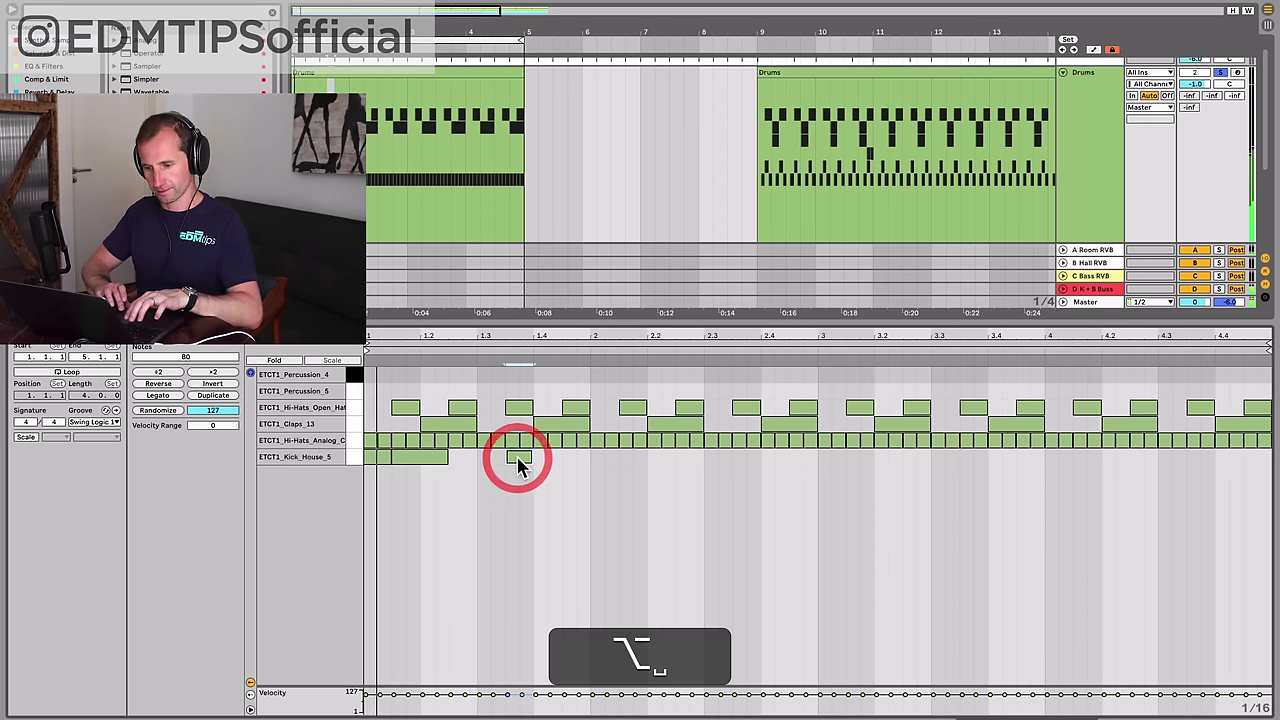
key(alt+space)
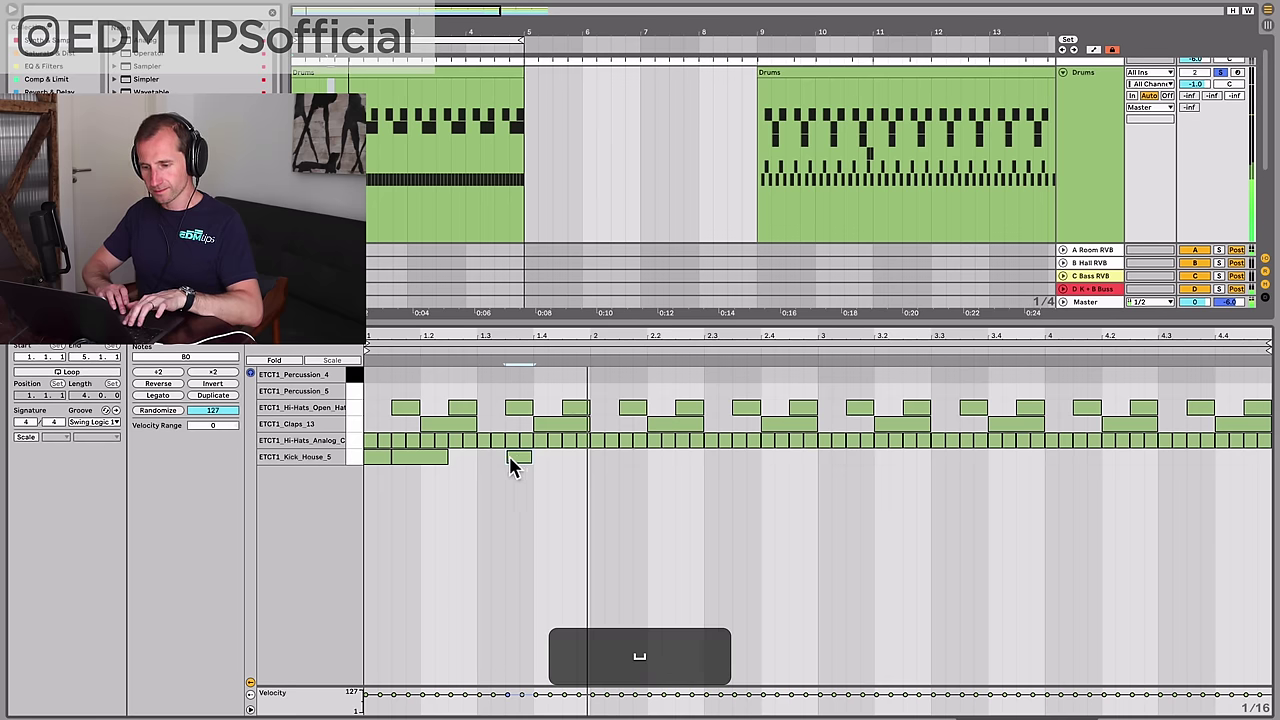
Repeat the bar-1 kick pattern into bar 2, add a short kick, shift one a step later, and audition.
key(super+d)
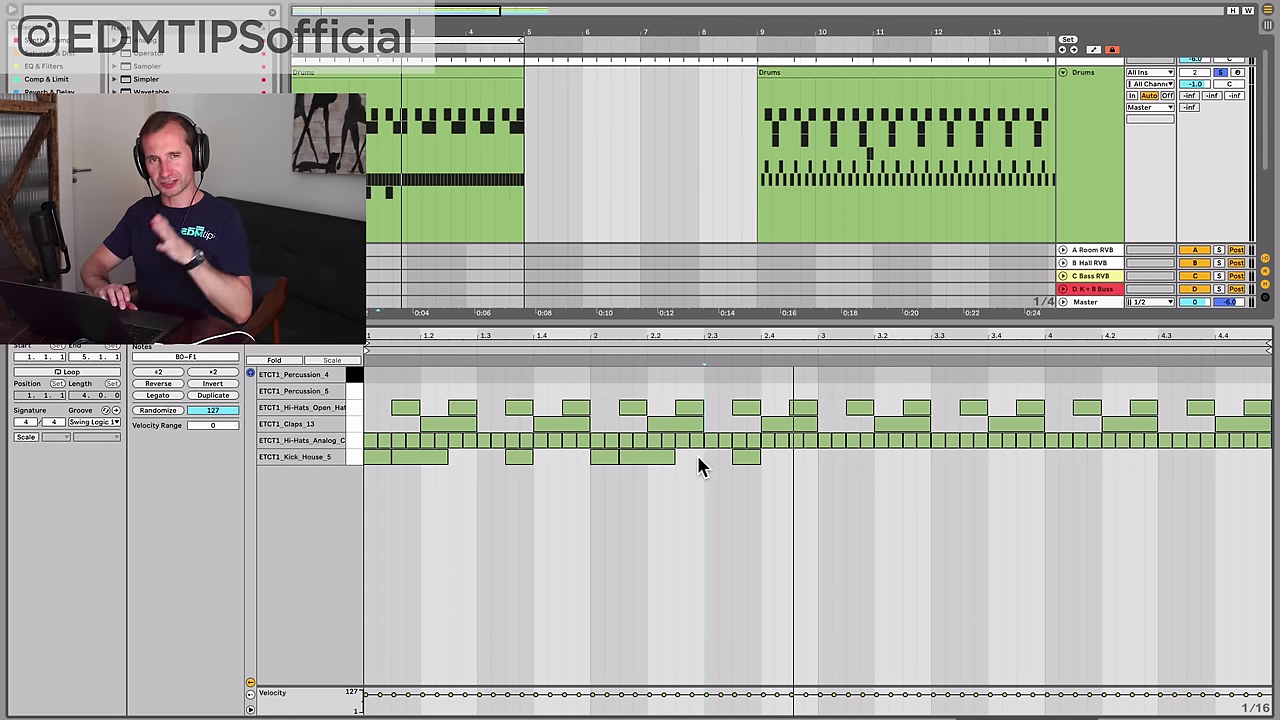
click(697, 458)
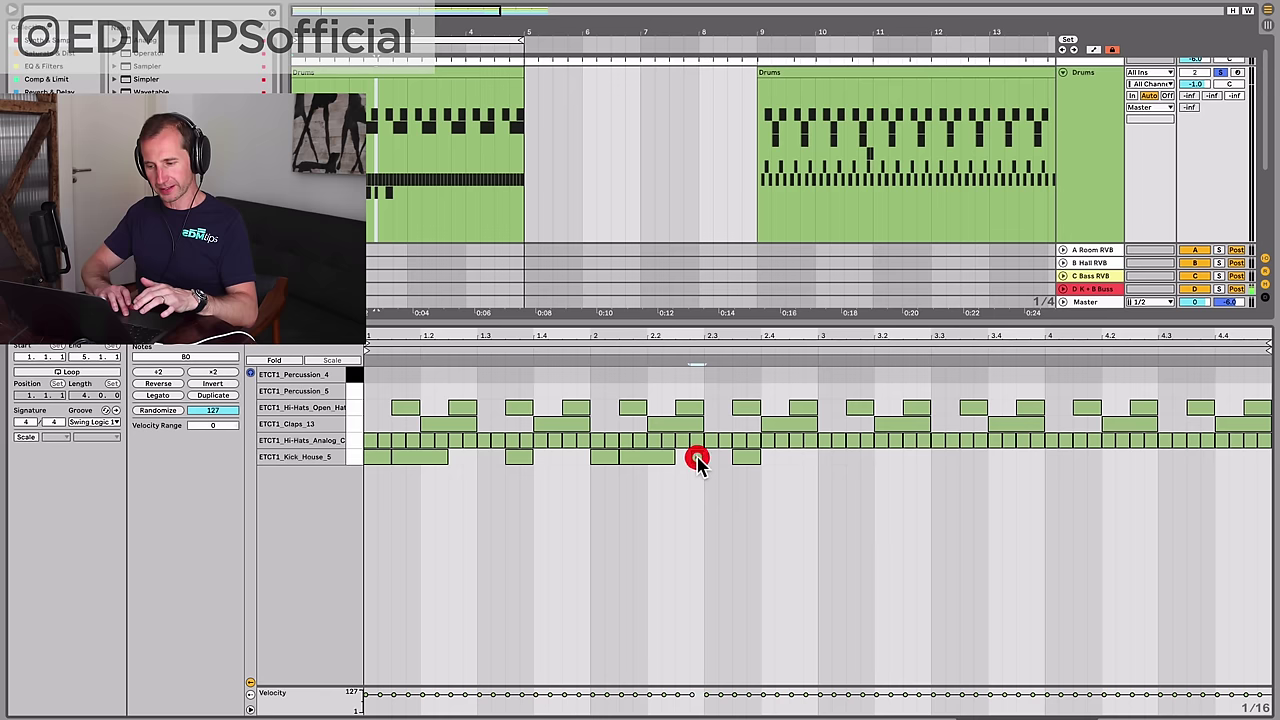
key(space)
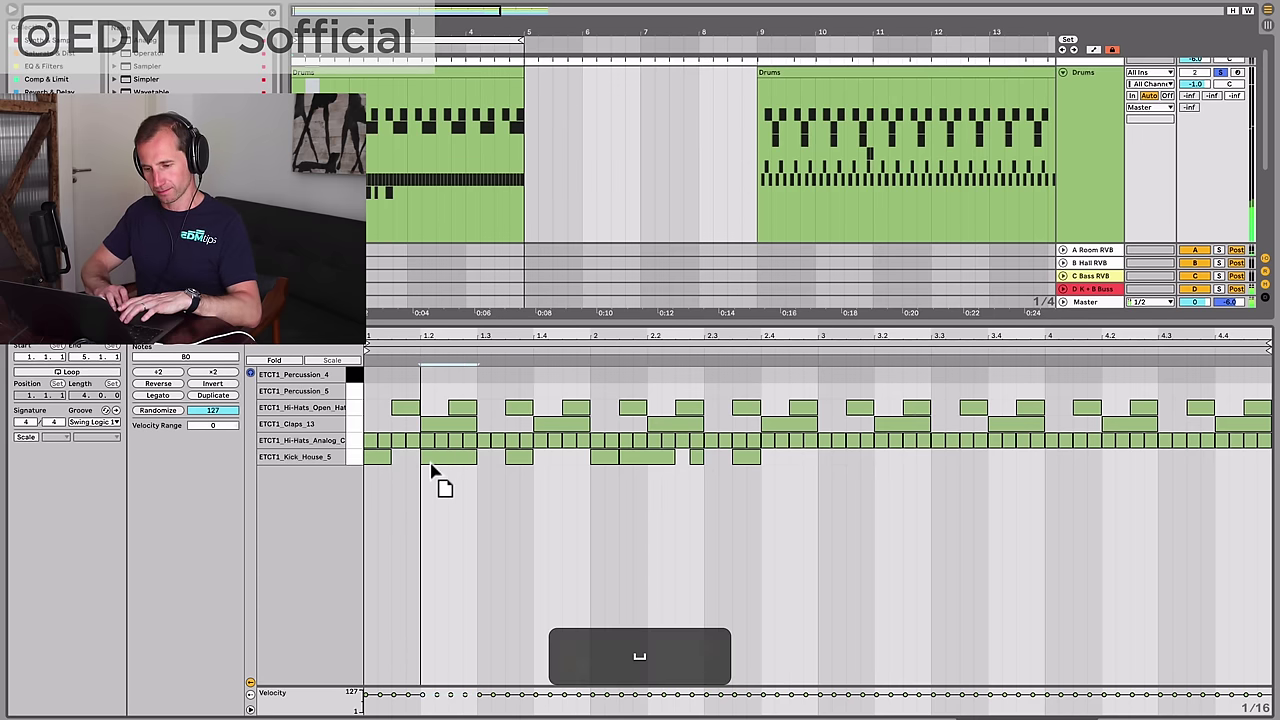
drag(414, 460, 421, 463)
key(space)
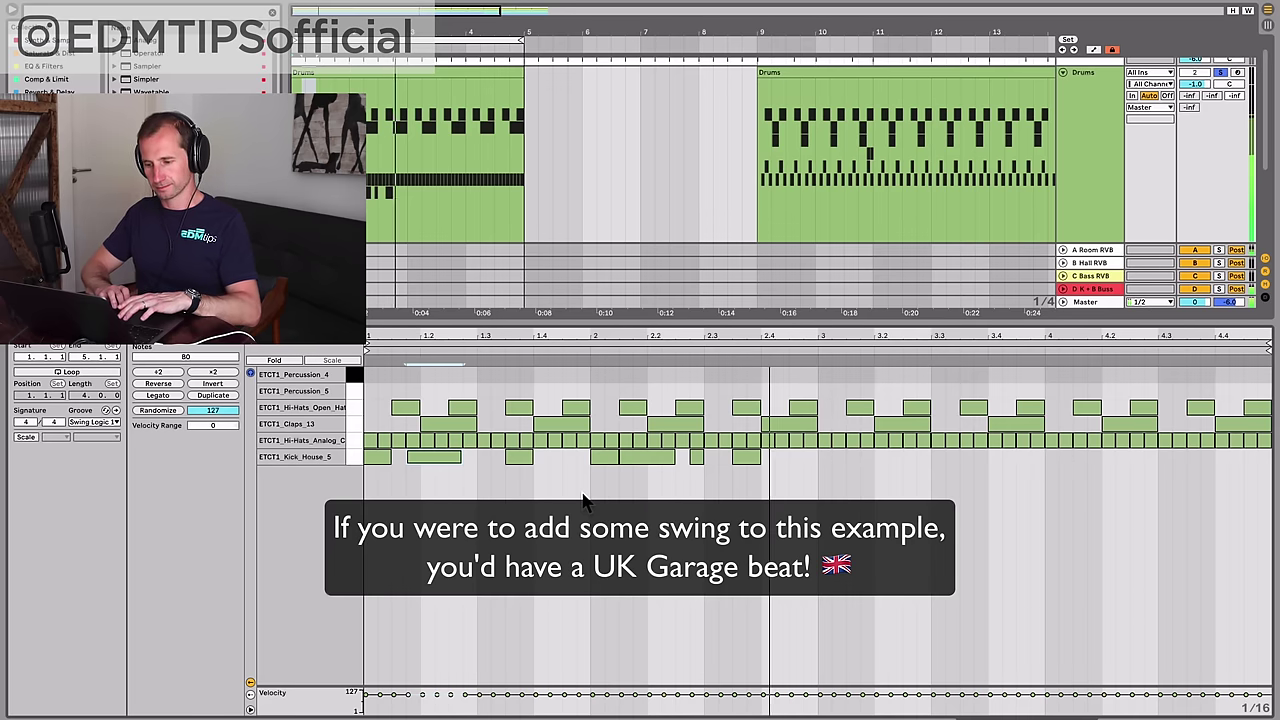
key(space)
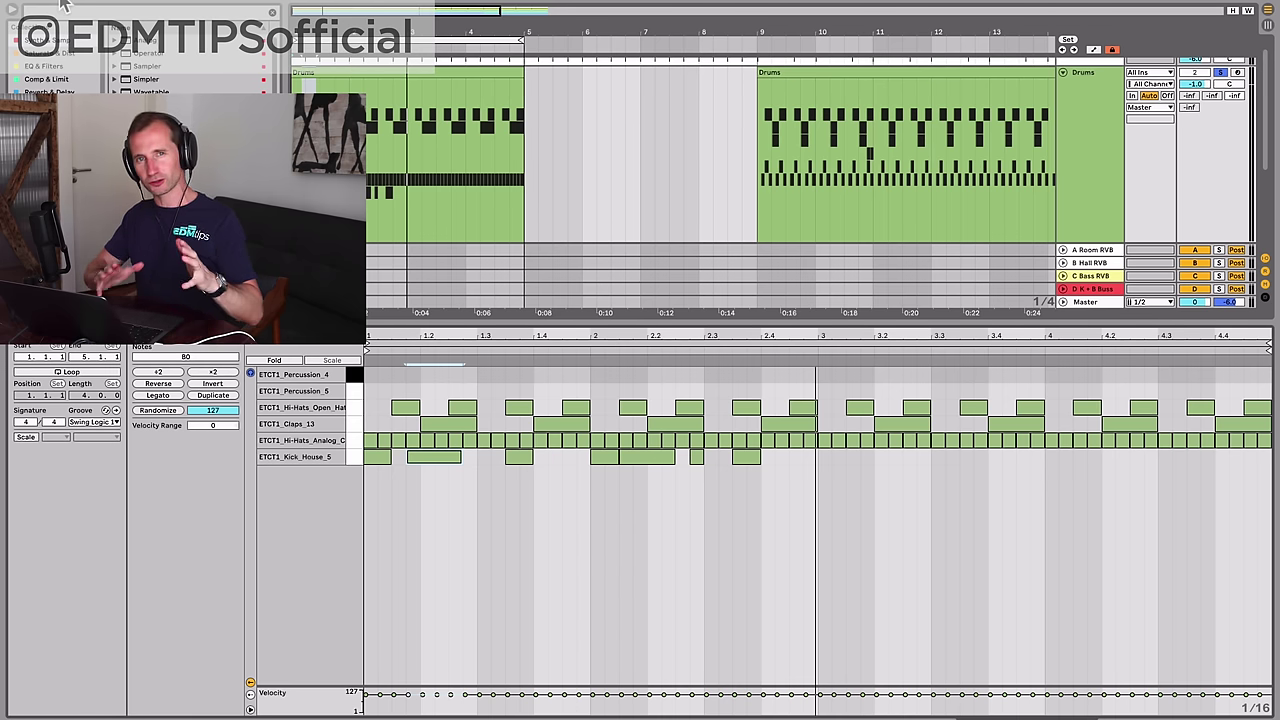
Select the first open hi-hat and delete the analog hi-hat notes clashing with kicks in bar 1.
click(404, 409)
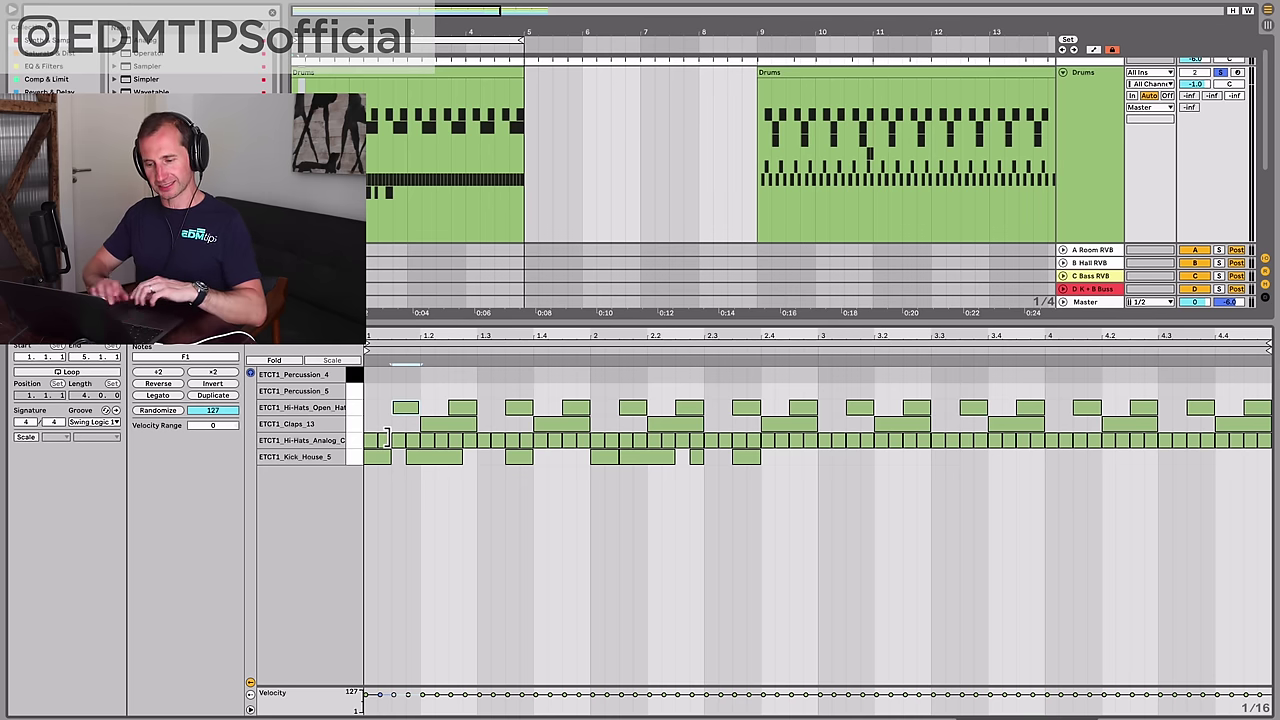
click(375, 440)
key(BackSpace)
click(410, 441)
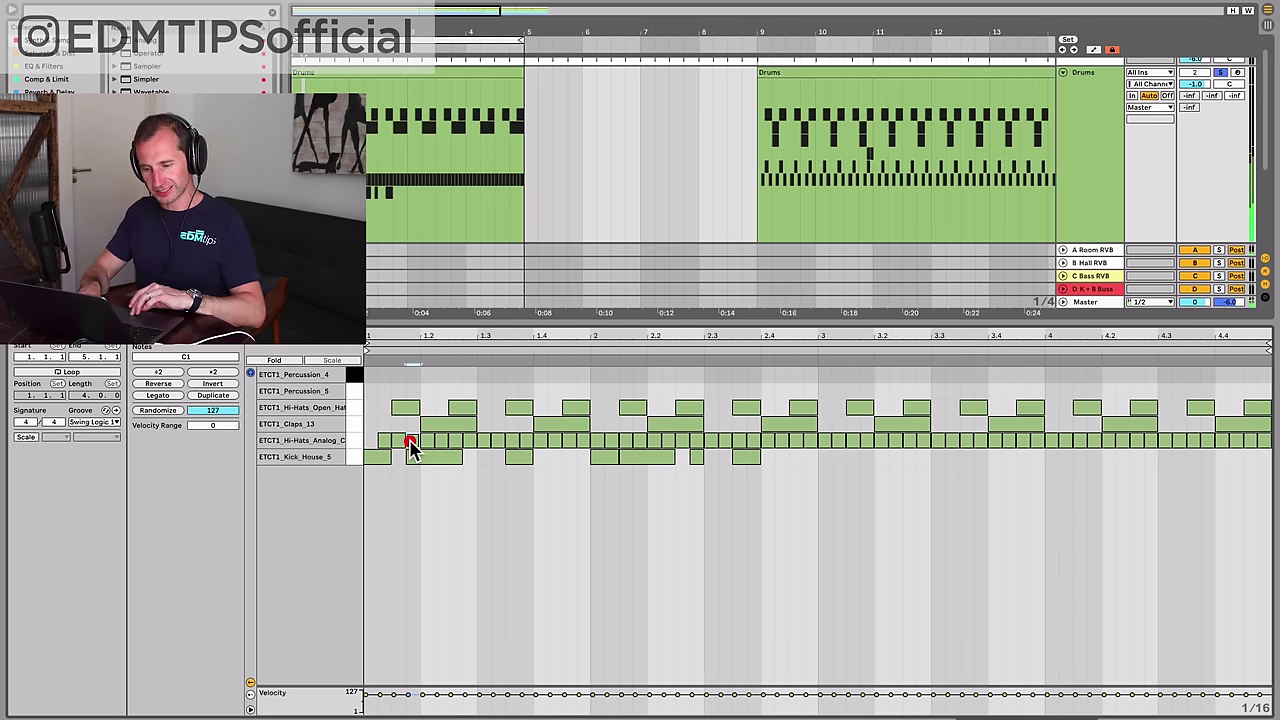
key(BackSpace)
click(423, 438)
key(BackSpace)
click(467, 440)
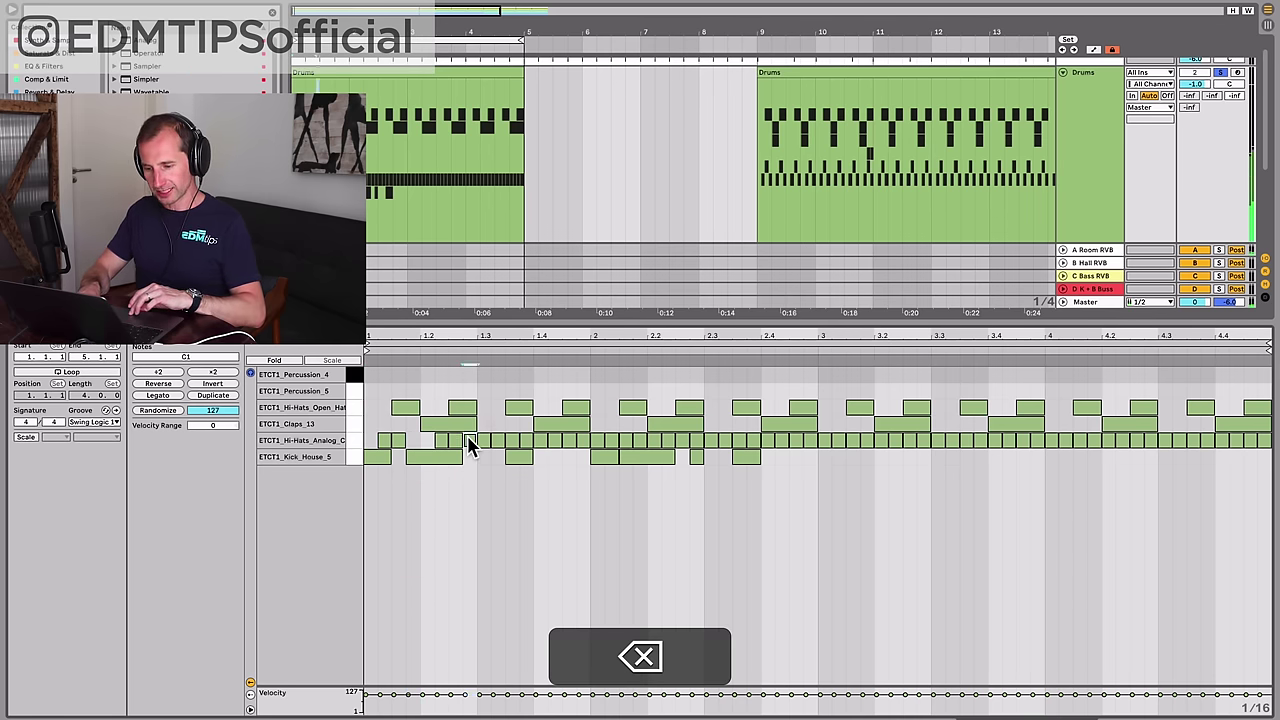
click(486, 441)
key(BackSpace)
click(521, 440)
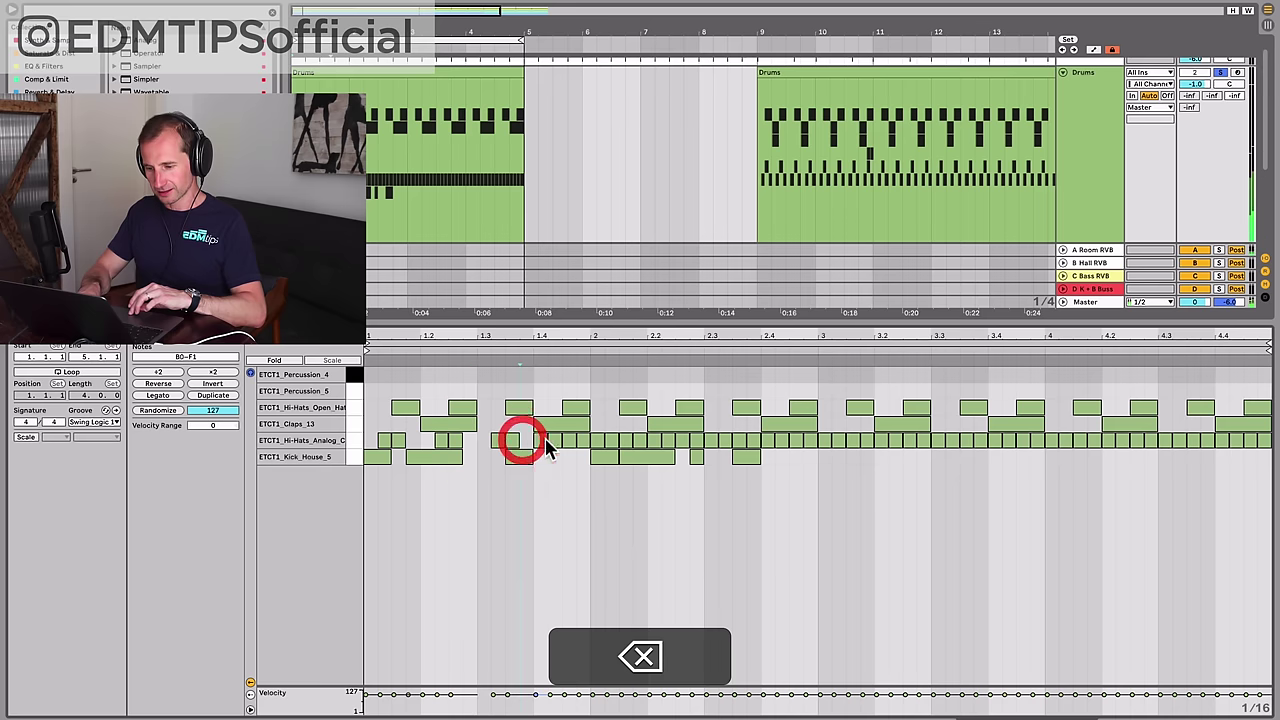
key(BackSpace)
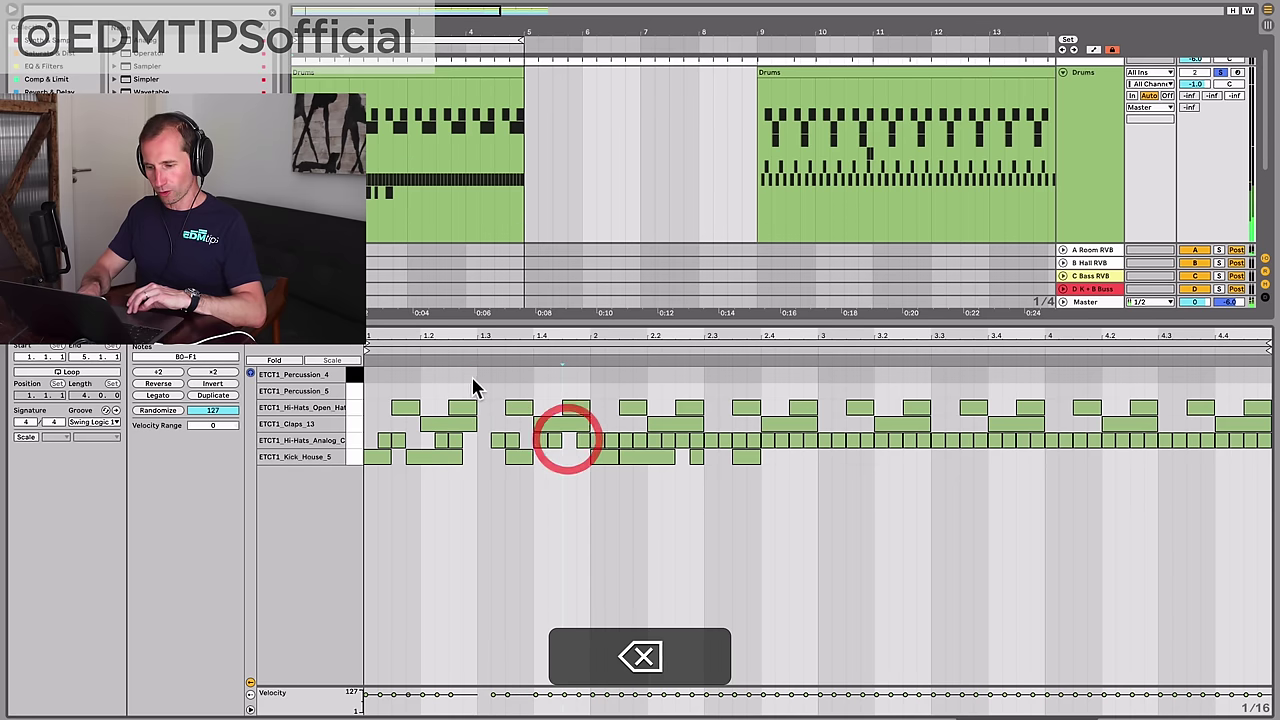
Delete the clashing analog hi-hat notes in bar 2.
click(636, 437)
key(BackSpace)
click(620, 438)
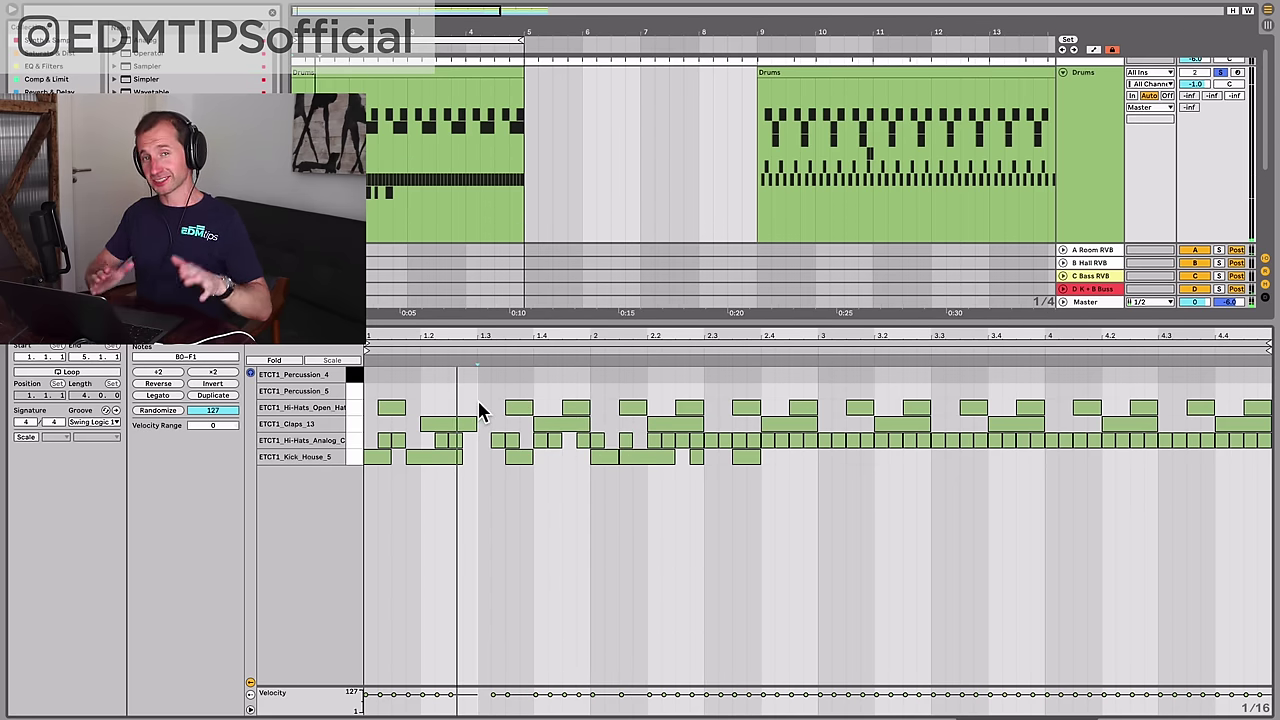
key(shift)
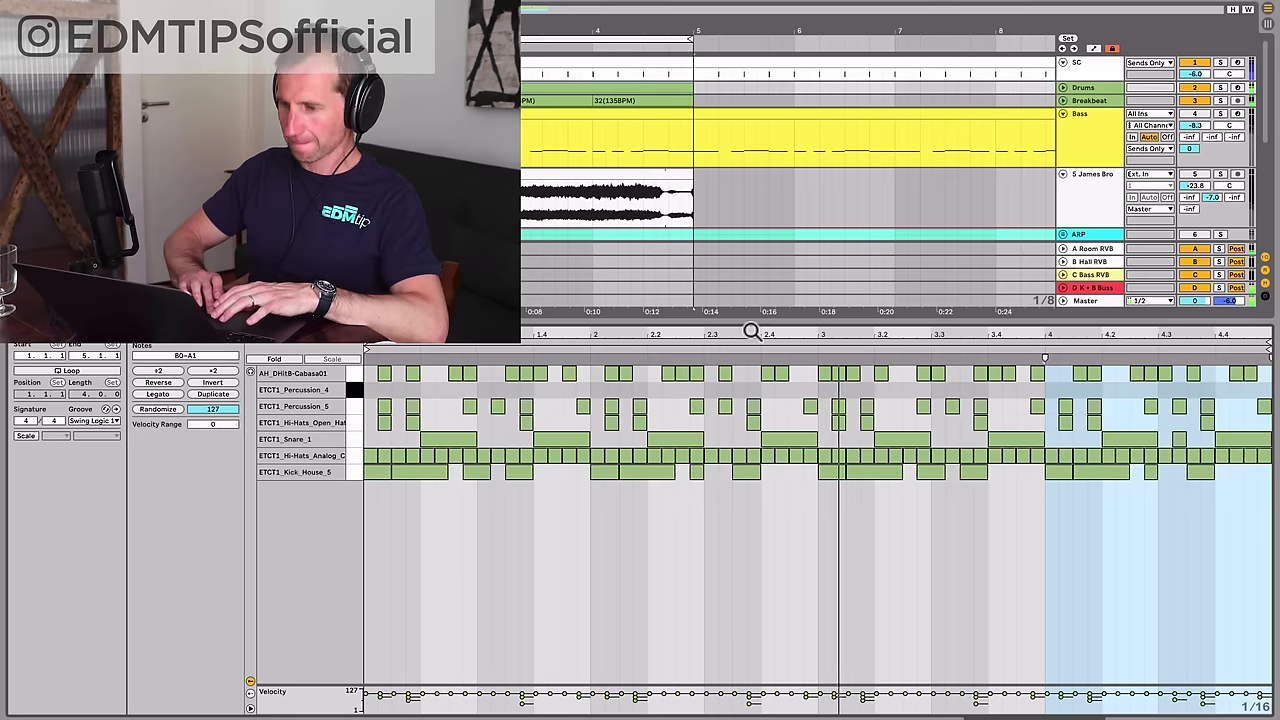
Zoom the note editor out slightly by dragging the ruler.
drag(751, 331, 742, 332)
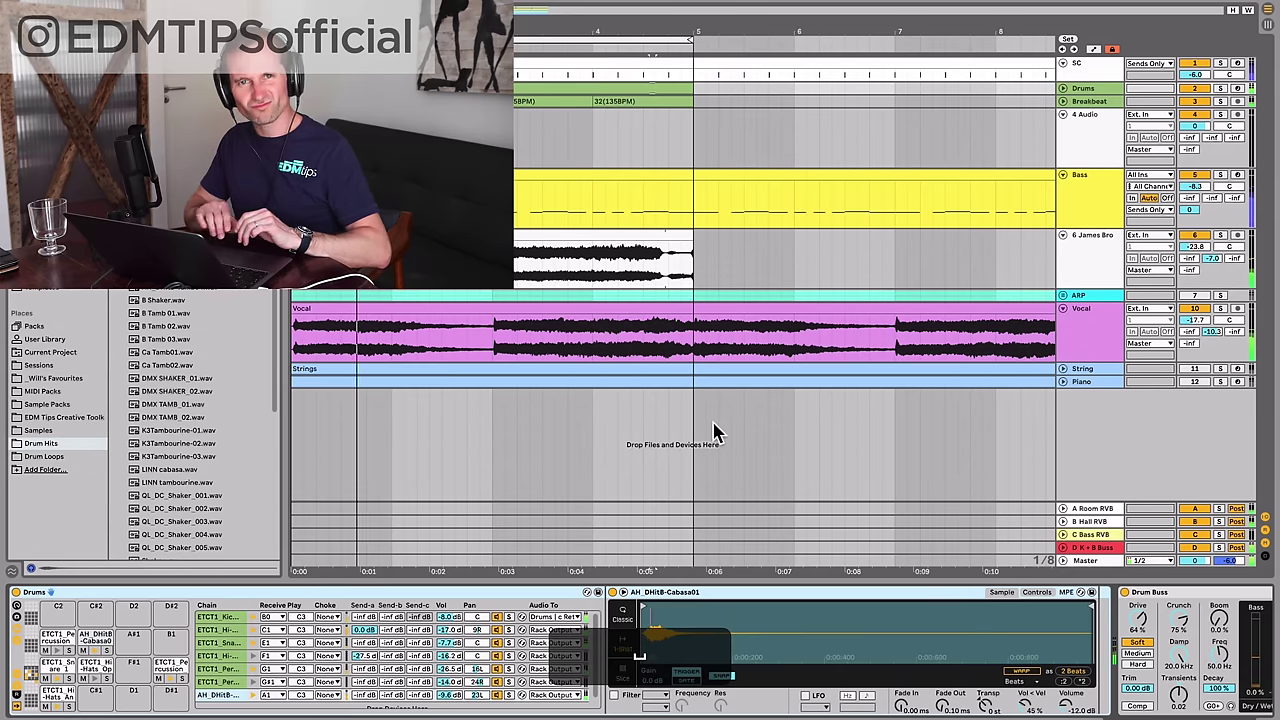
key(Return)
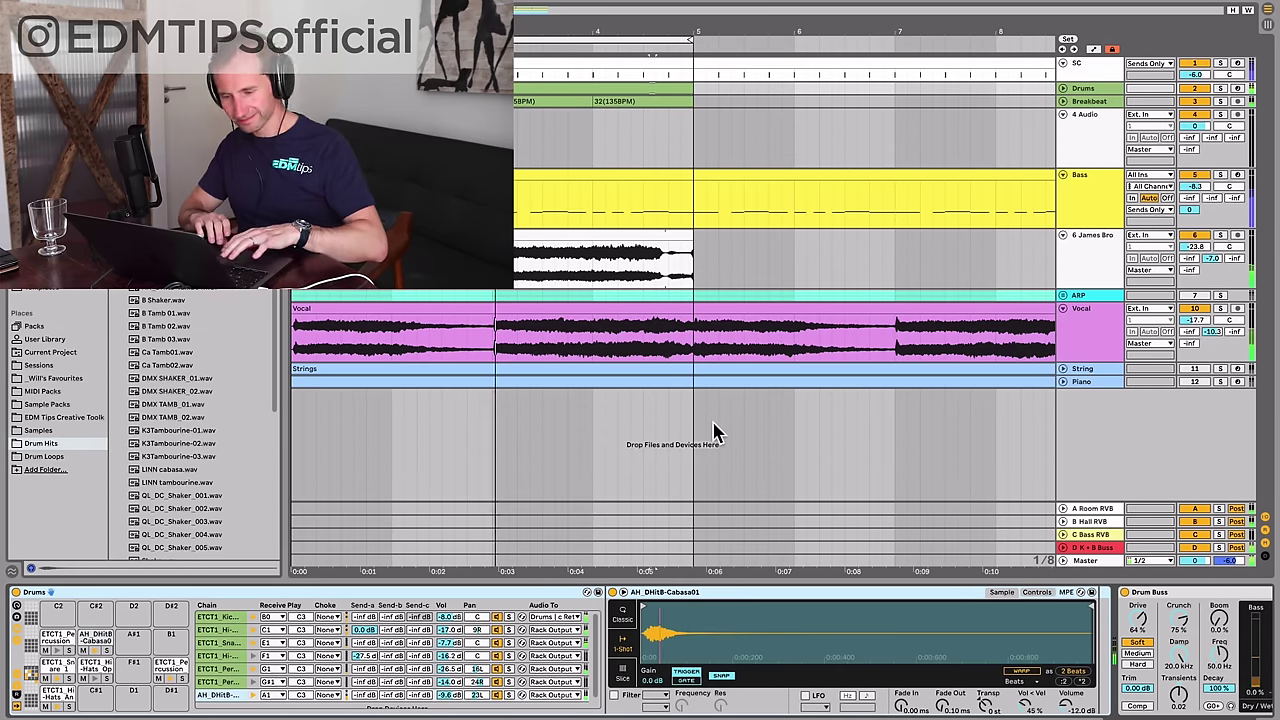